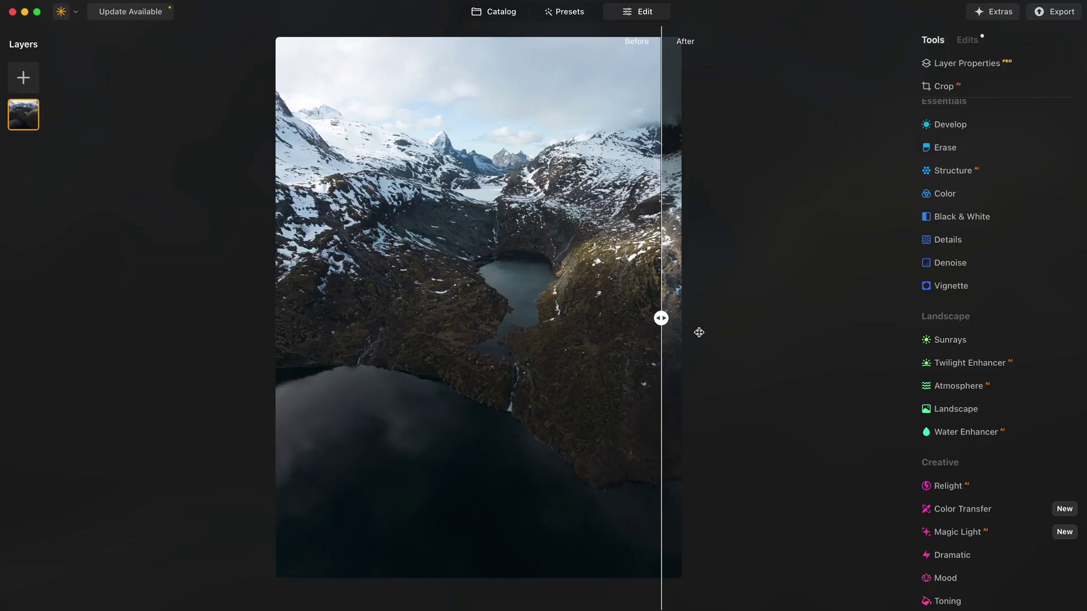
Step: Compare the original and edited photo, then shift the colour harmony hue to 249
left_click_drag(692, 332, 136, 253)
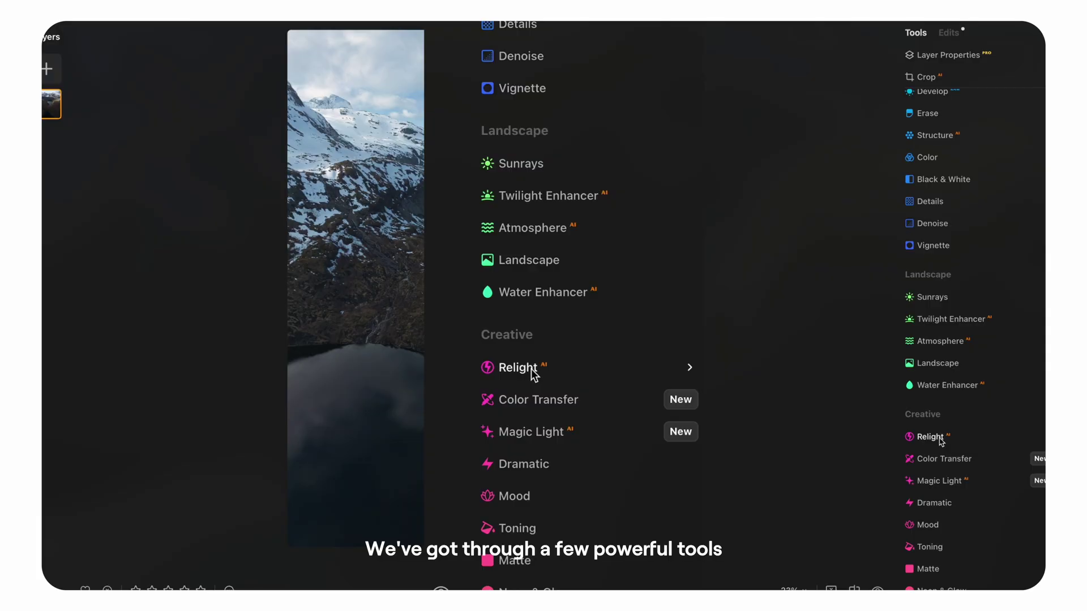
left_click(527, 367)
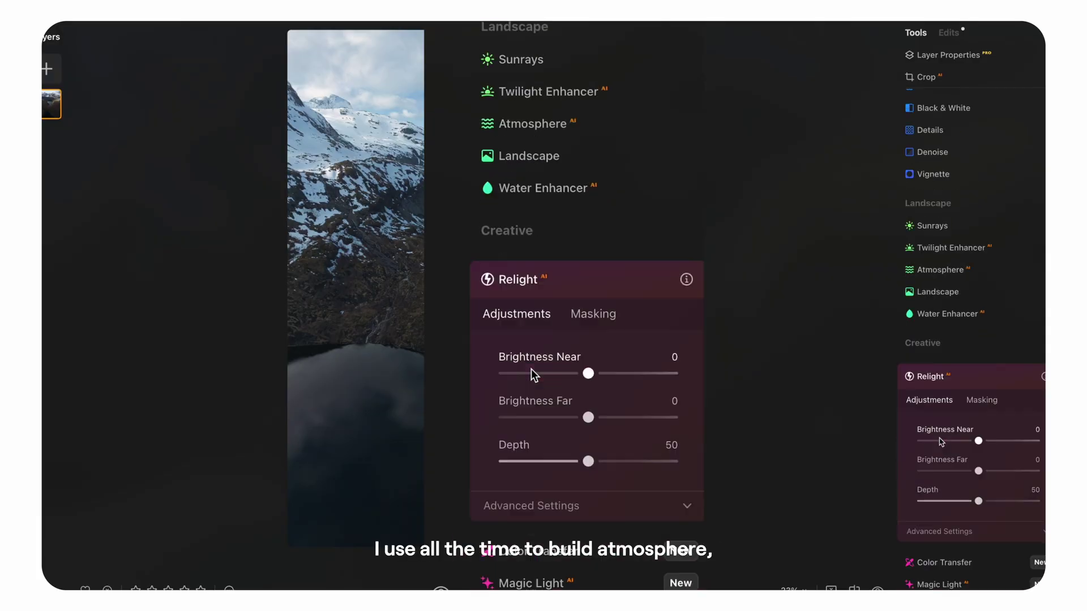
scroll(941, 442, "down", 2)
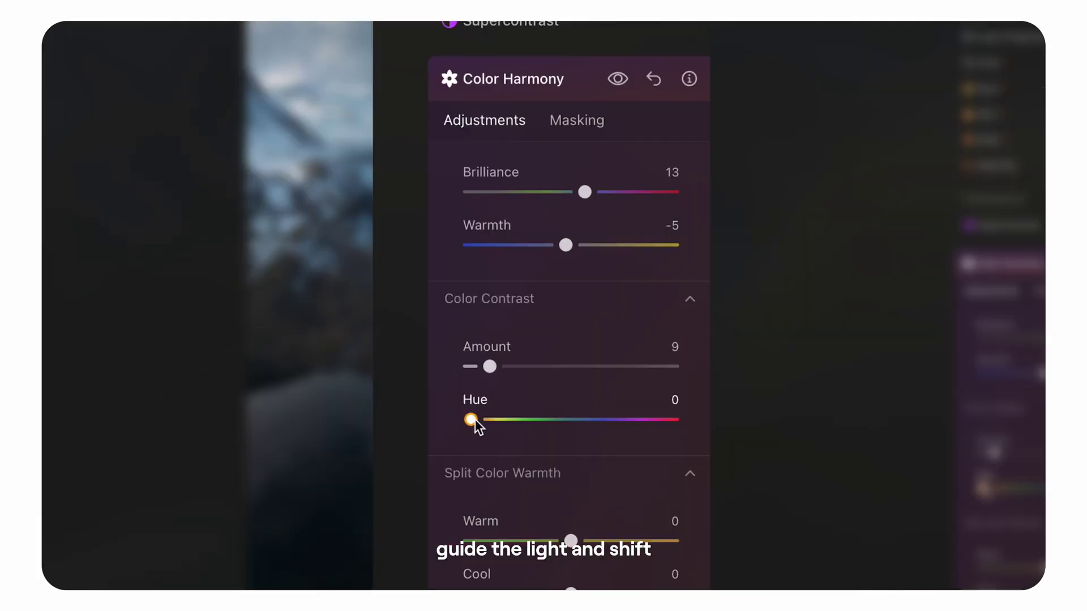
left_click_drag(475, 420, 620, 433)
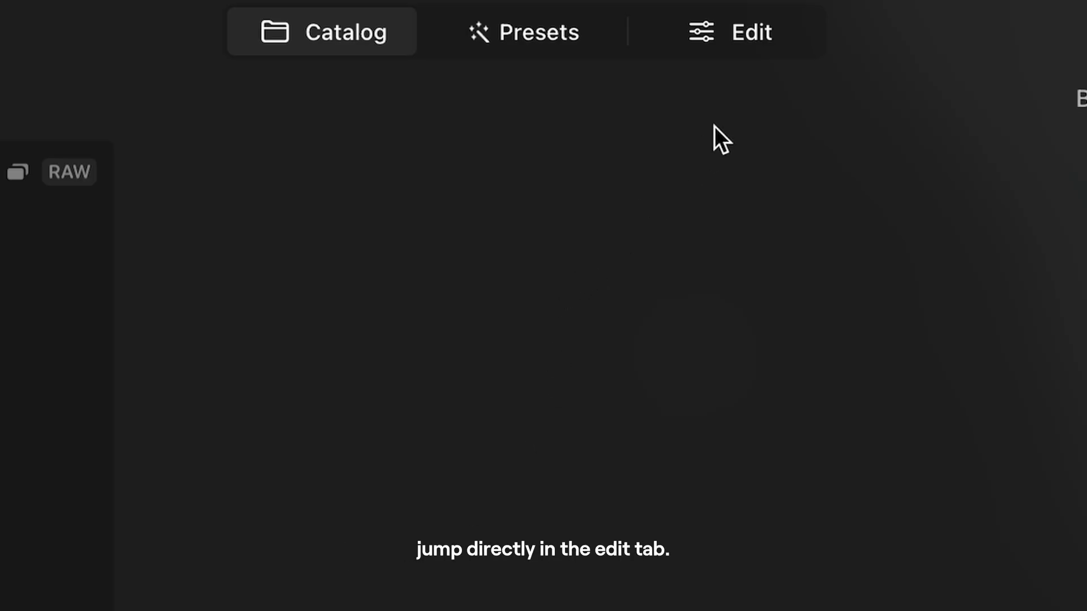
Step: Set Develop Exposure −0.14, Smart Contrast −20, Highlights −45, Shadows 11, Temperature 5843, Saturation −5
left_click(734, 57)
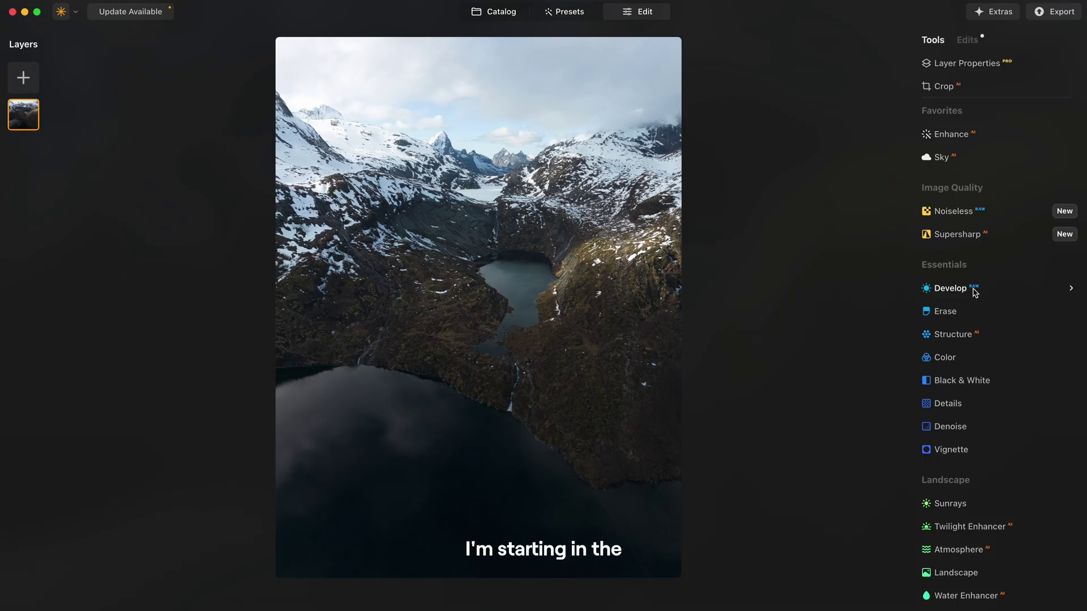
left_click(957, 289)
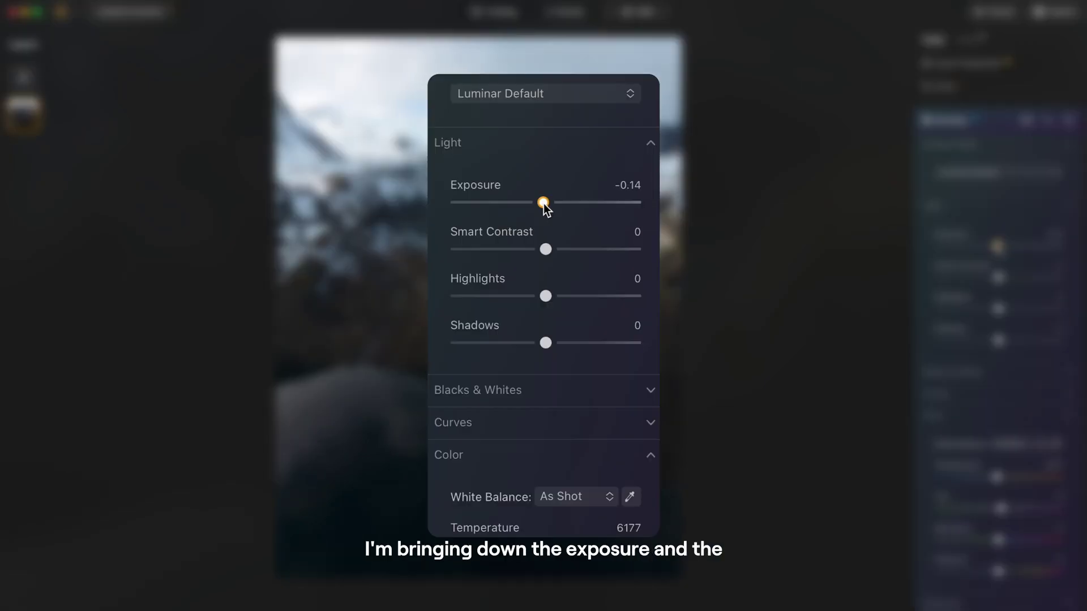
left_click_drag(545, 249, 527, 256)
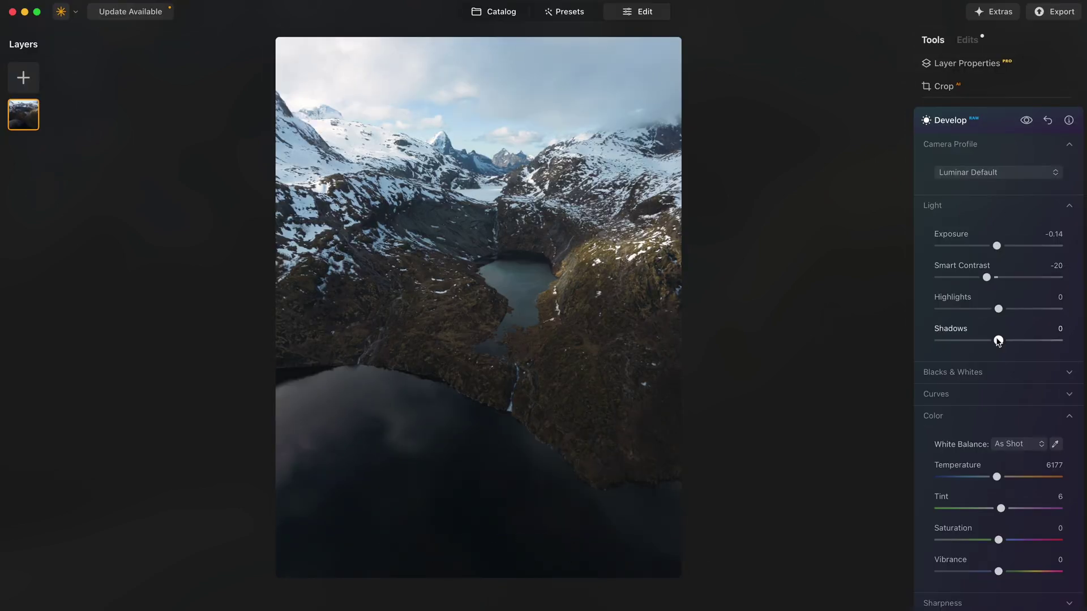
left_click_drag(1001, 340, 975, 311)
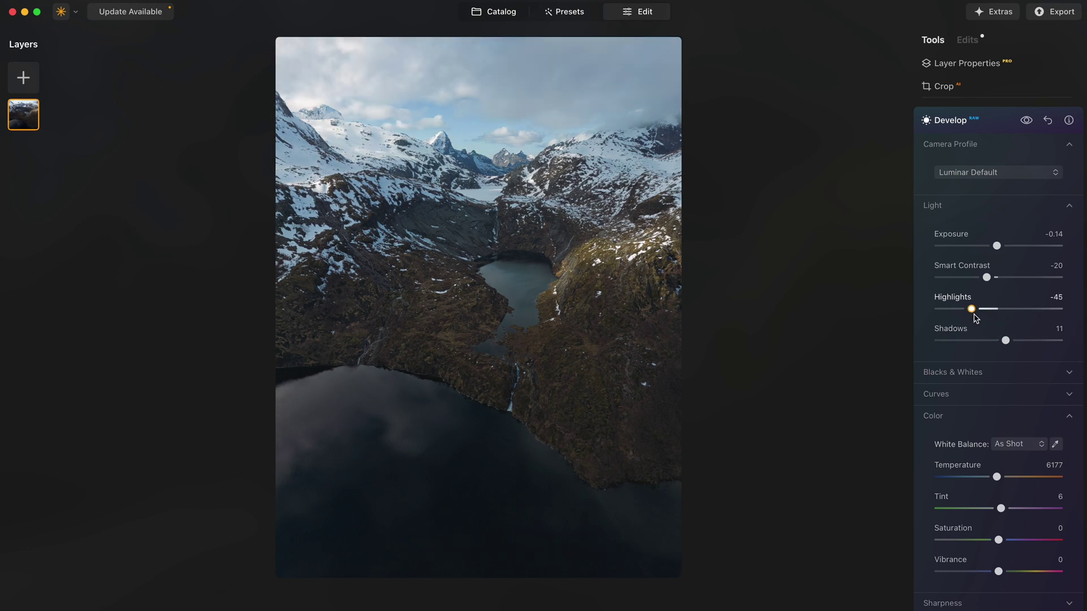
scroll(997, 429, "down", 2)
left_click_drag(997, 431, 996, 432)
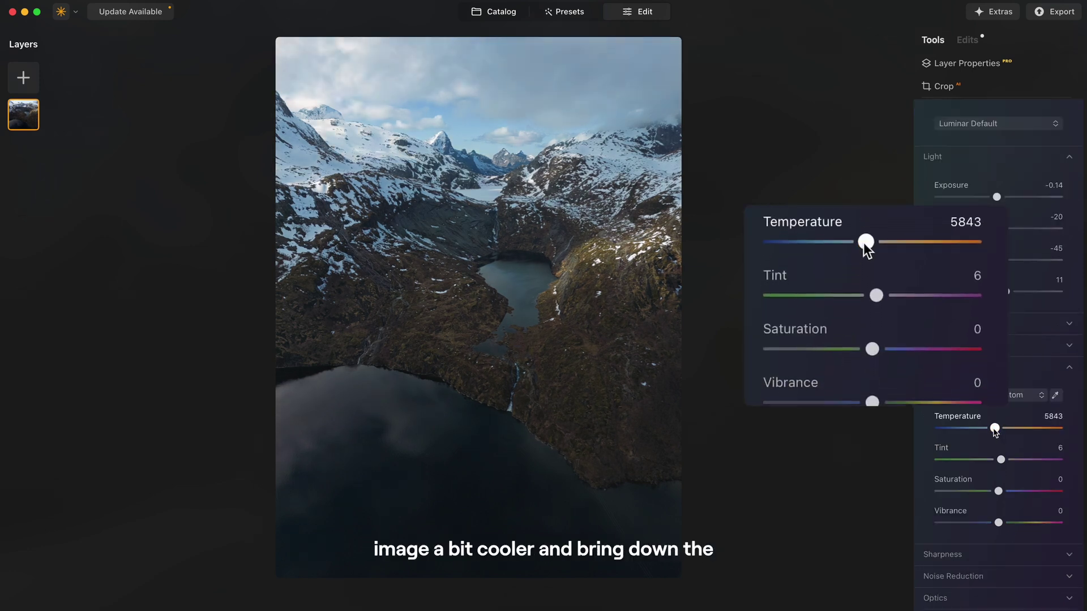
left_click_drag(999, 492, 1001, 523)
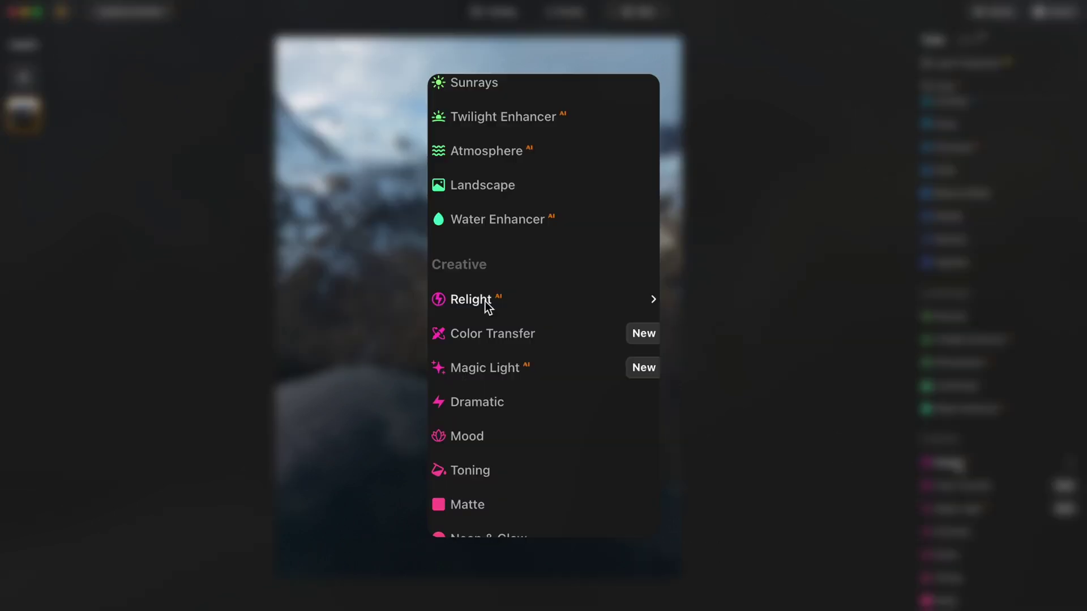
Step: Set Relight Brightness Near 43, Brightness Far −16 and Depth 61
left_click(959, 463)
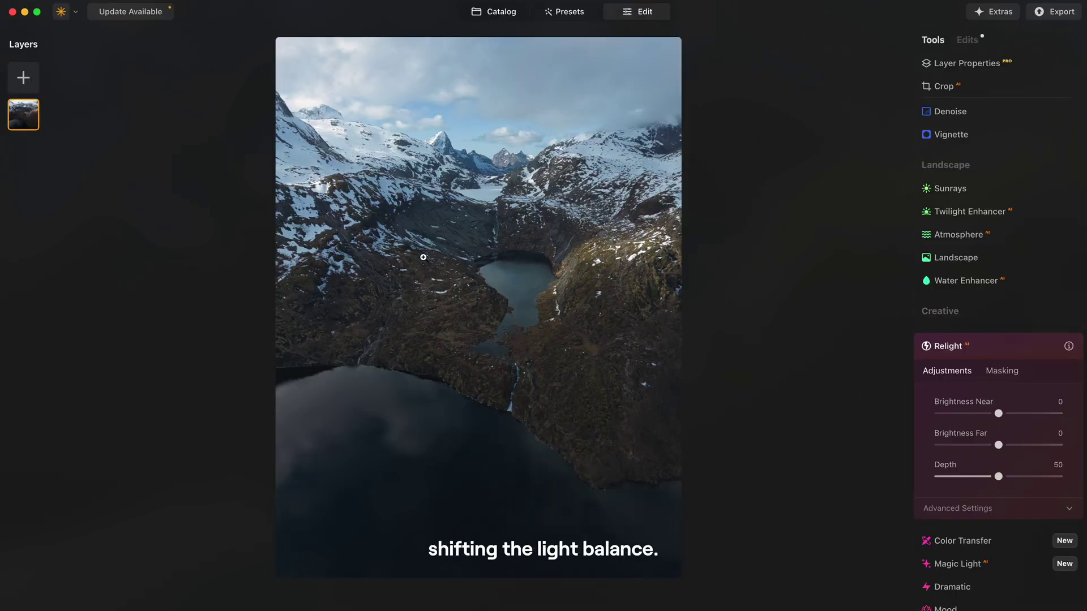
left_click_drag(998, 414, 990, 447)
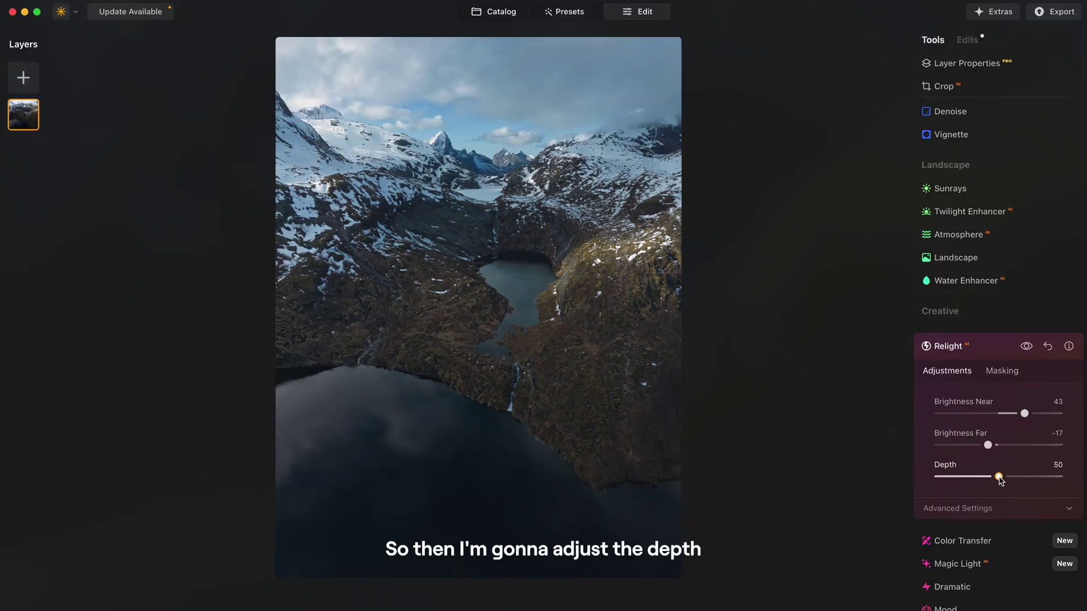
left_click_drag(999, 477, 1024, 490)
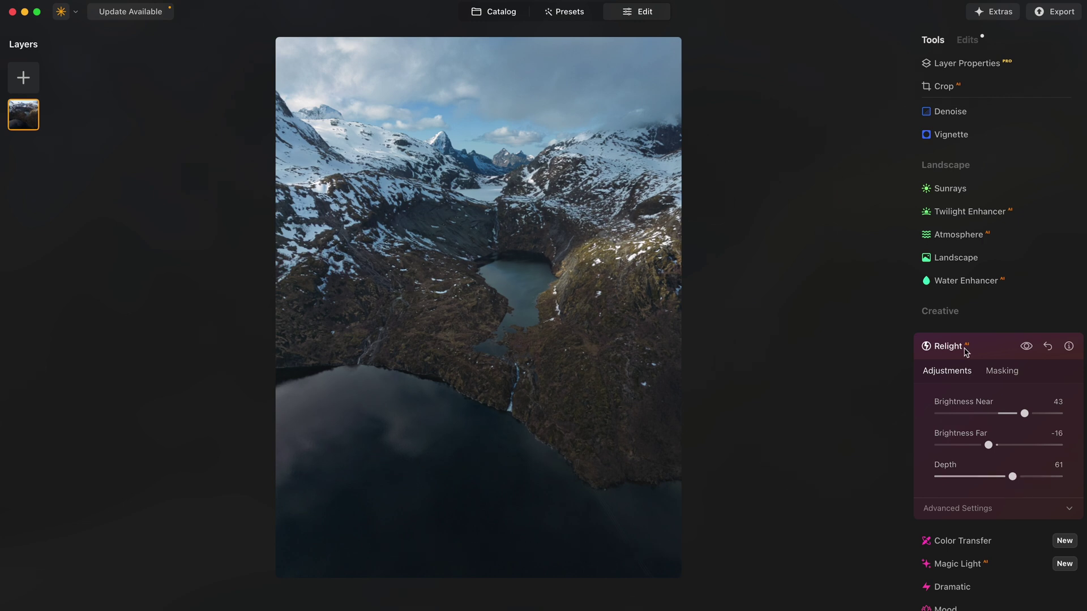
left_click(940, 347)
Step: Add a linear-gradient-masked Develop adjustment with Exposure −0.75, Smart Contrast 14 and Shadows −11
scroll(965, 352, "up", 5)
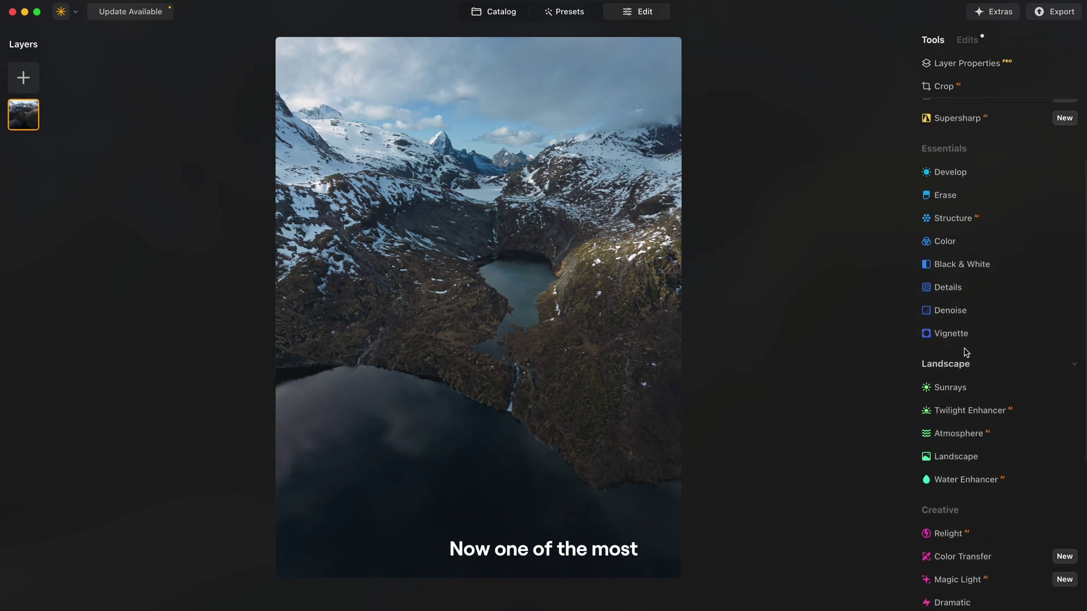
left_click(950, 209)
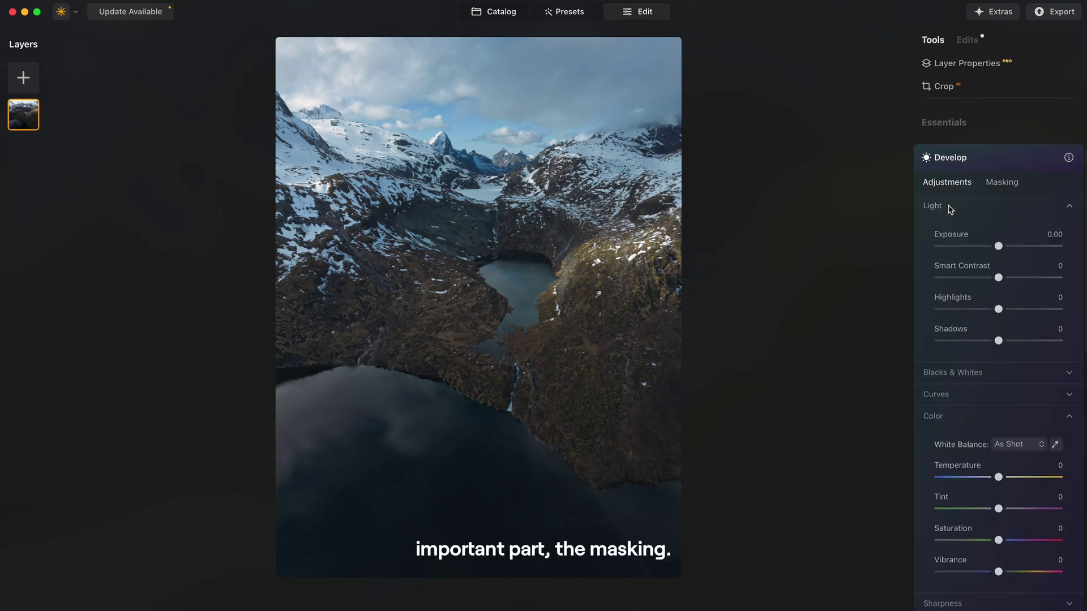
left_click(1002, 183)
left_click(954, 225)
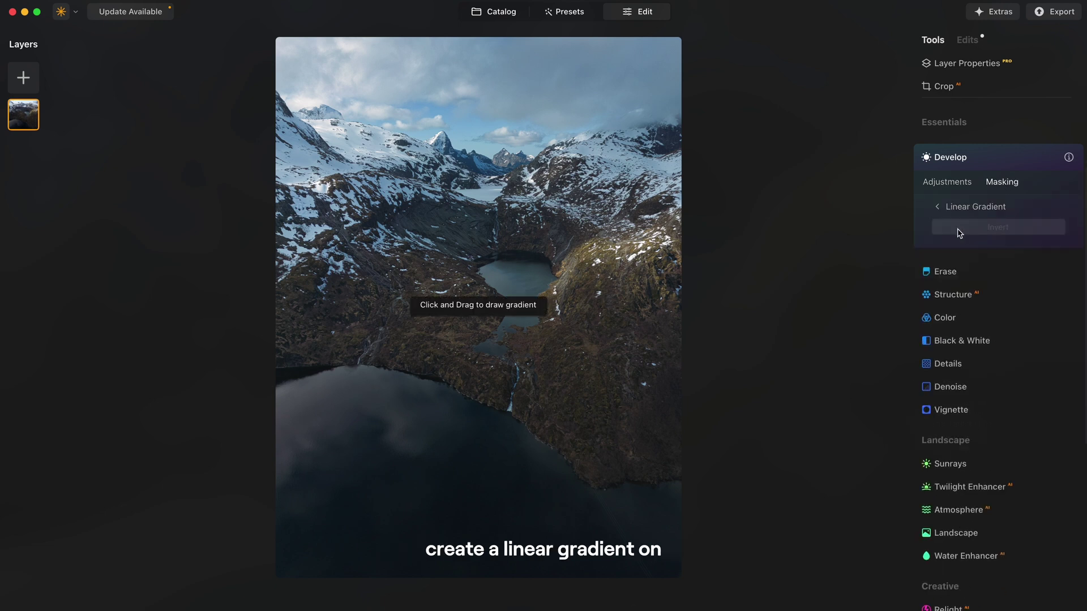
left_click_drag(338, 552, 449, 314)
left_click_drag(465, 235, 478, 195)
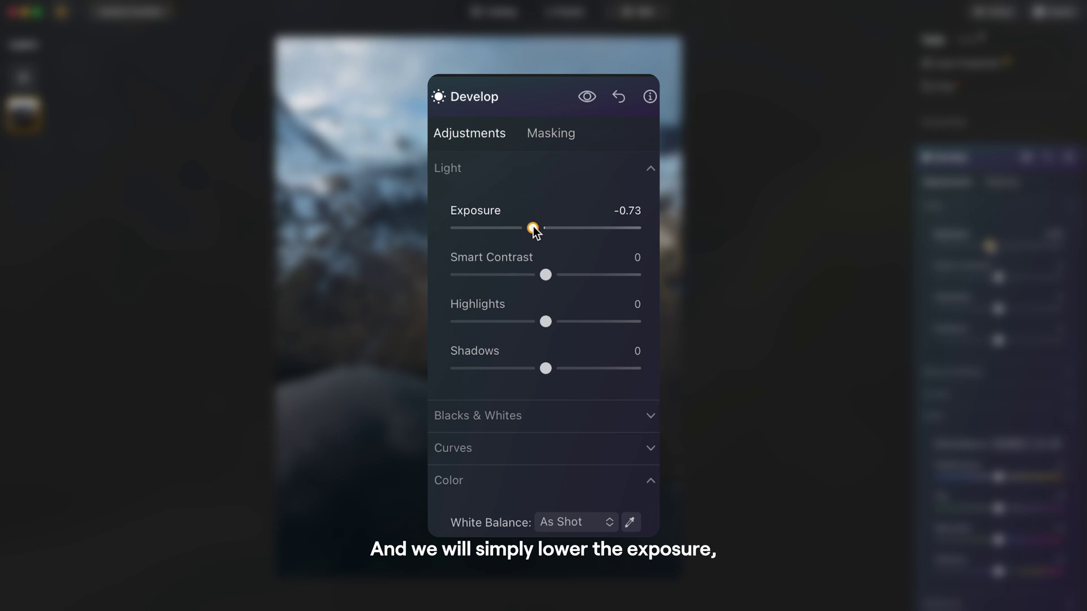
left_click_drag(532, 228, 532, 227)
left_click_drag(1007, 279, 1008, 278)
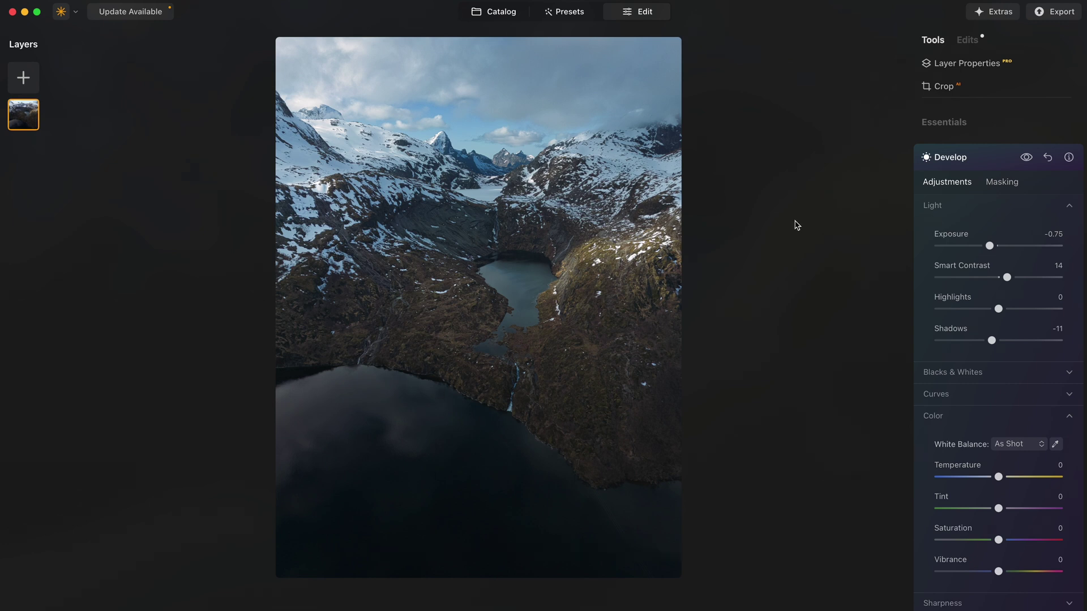
Step: Start a new Develop adjustment with a linear-gradient mask drawn across the sky
left_click(977, 148)
left_click(978, 150)
left_click(1000, 183)
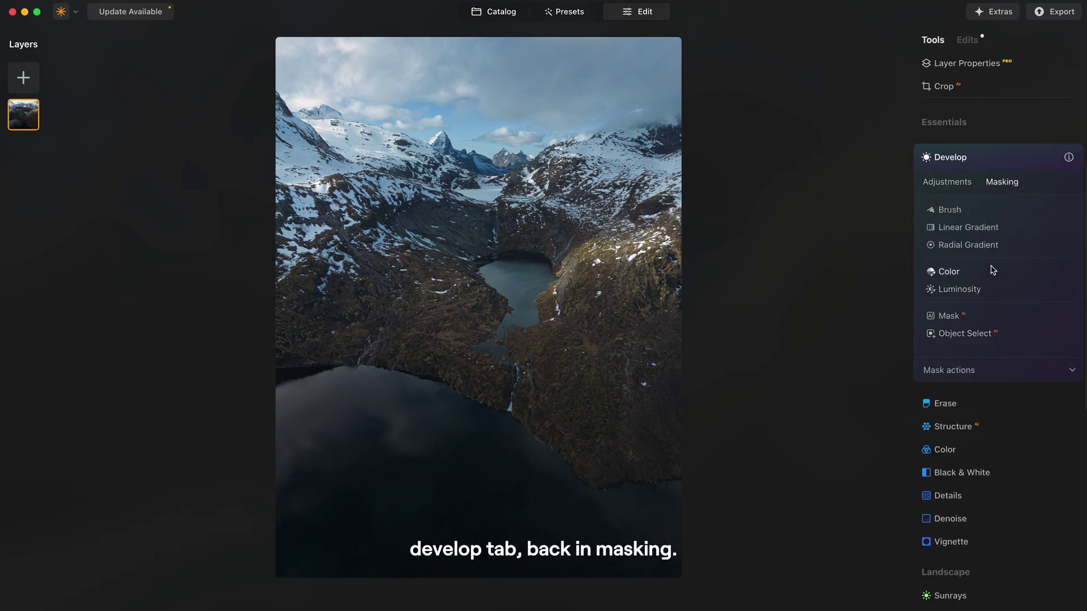
left_click(968, 227)
left_click_drag(598, 59, 529, 234)
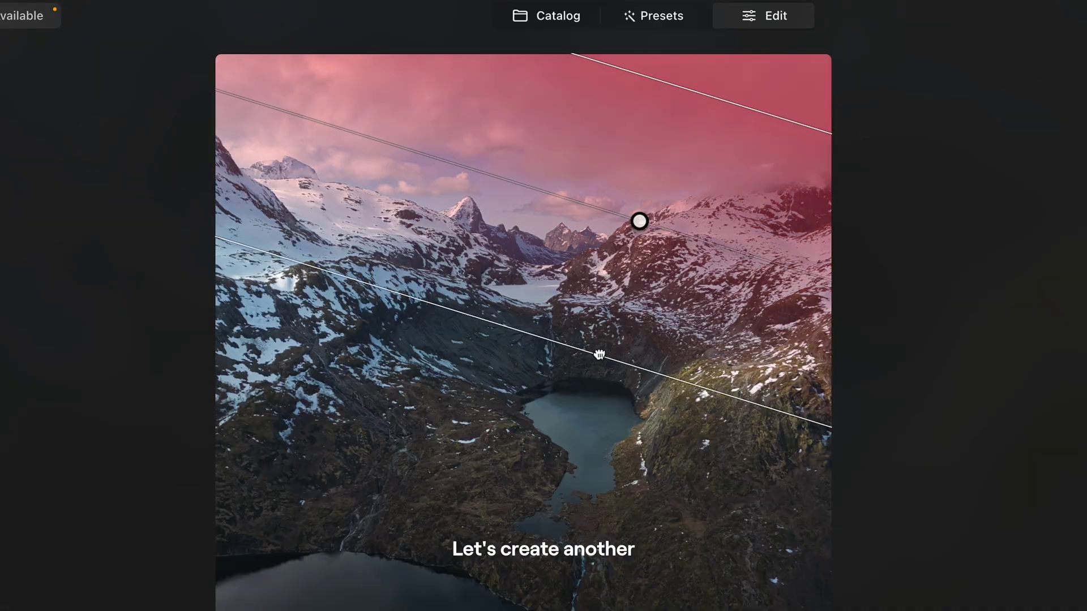
left_click_drag(600, 355, 587, 386)
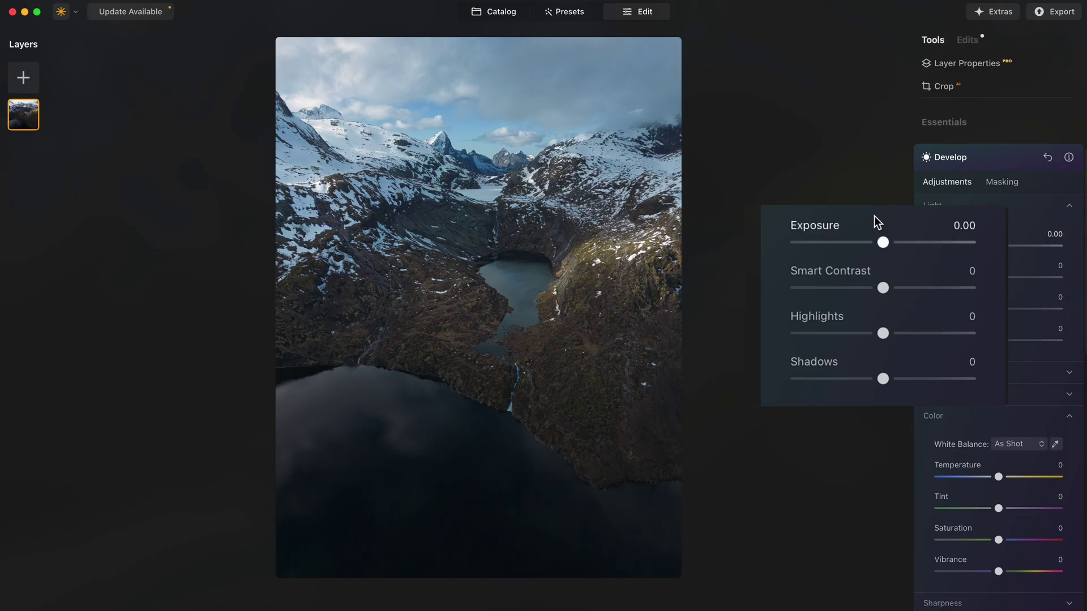
Step: Set the masked Exposure −1.75, Smart Contrast 31, Shadows −29, Saturation −7, and check before/after
left_click_drag(884, 243, 857, 243)
left_click_drag(883, 288, 910, 288)
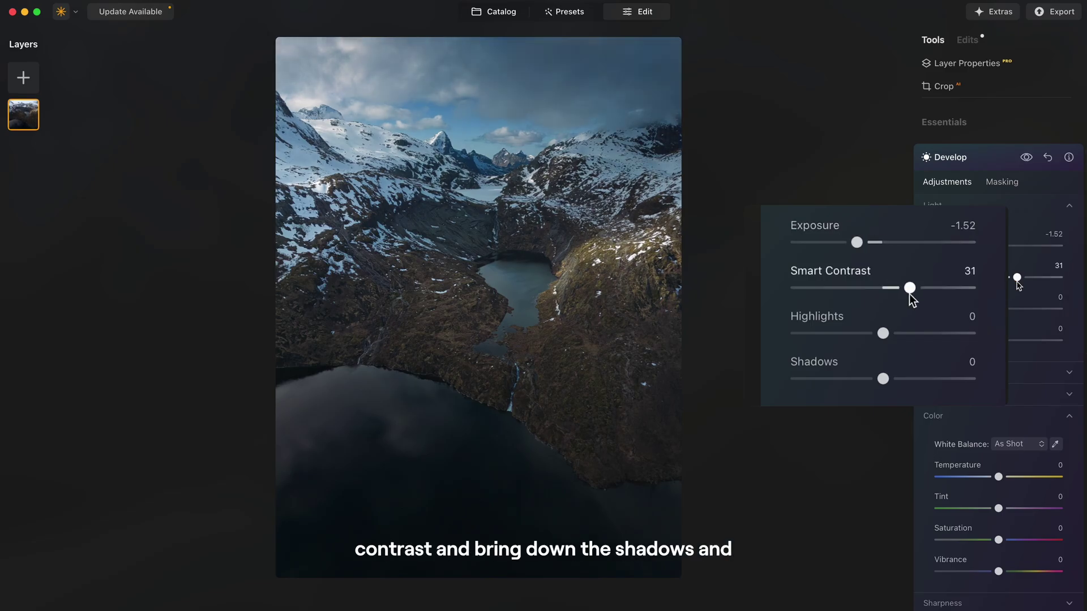
left_click_drag(883, 379, 863, 380)
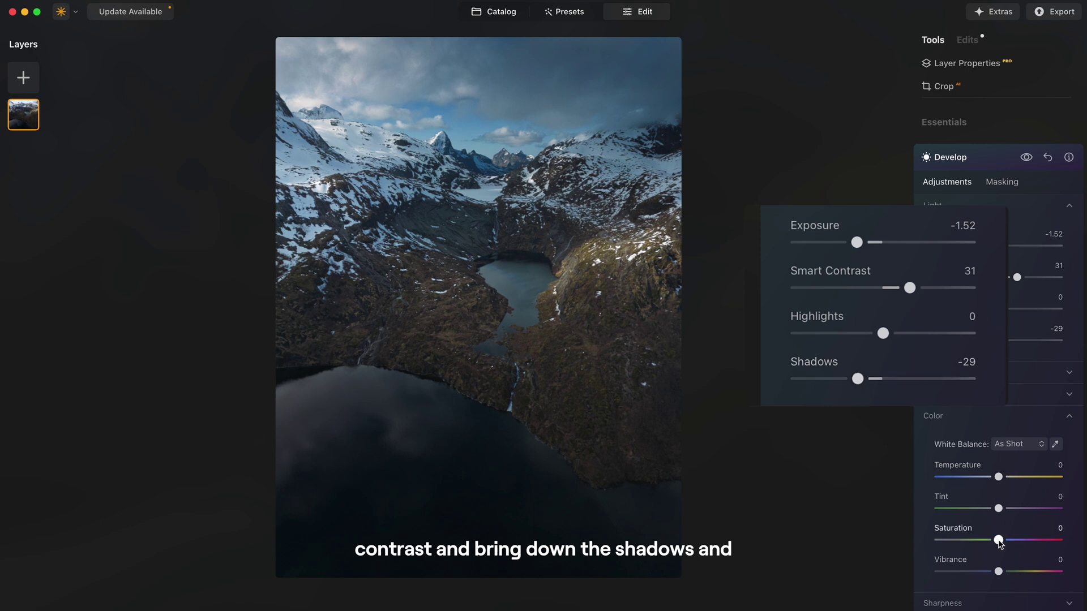
left_click_drag(999, 540, 995, 541)
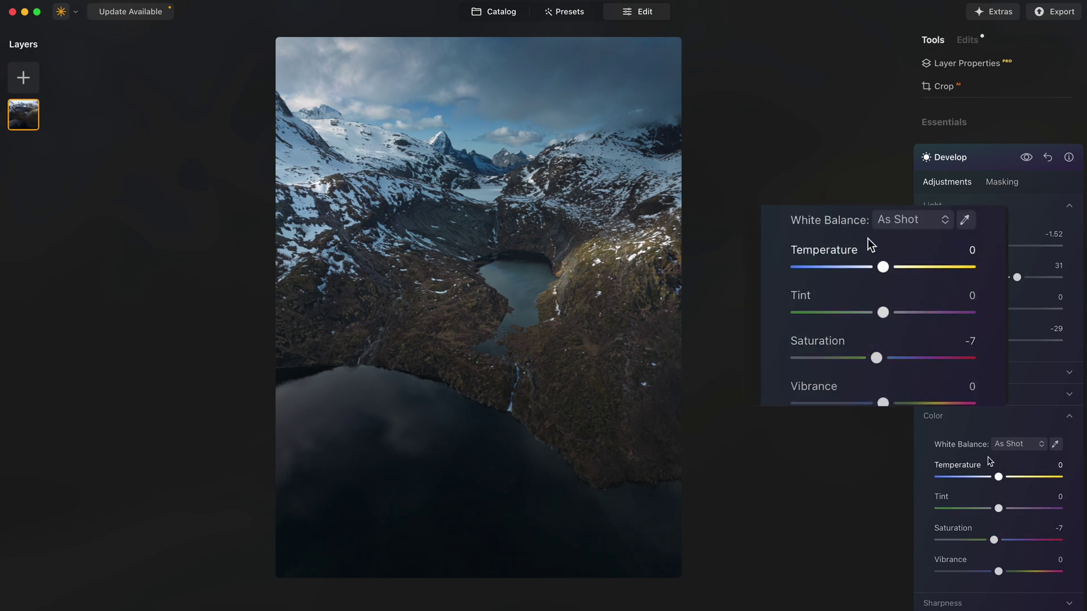
left_click(1027, 157)
left_click(1026, 157)
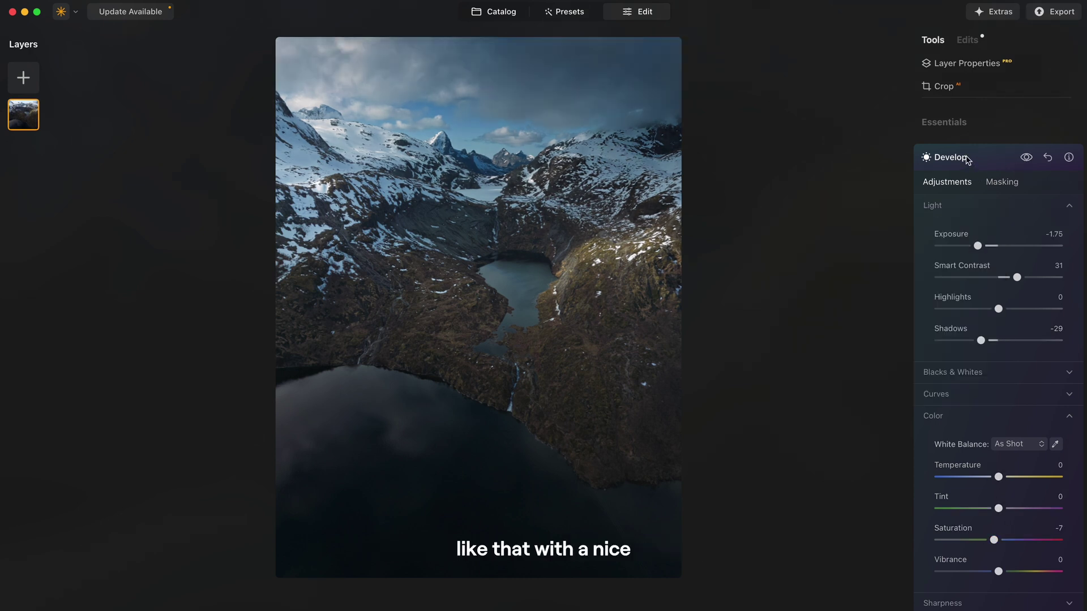
left_click(968, 161)
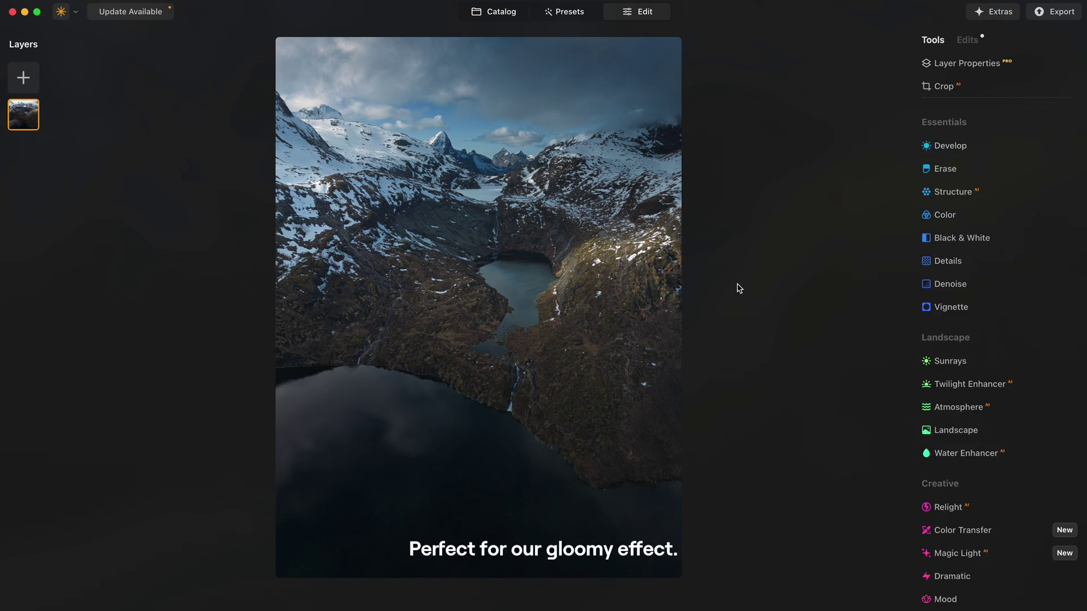
Step: Add a Develop radial-gradient mask stretched into a wide ellipse over the sunlit right slopes
left_click(964, 151)
left_click(1004, 180)
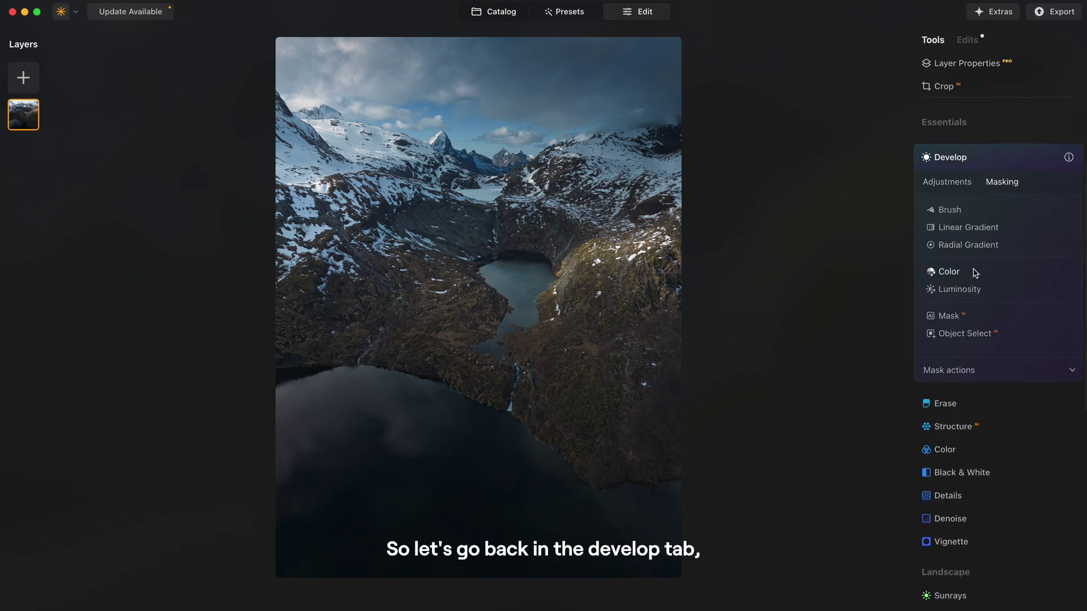
left_click(956, 246)
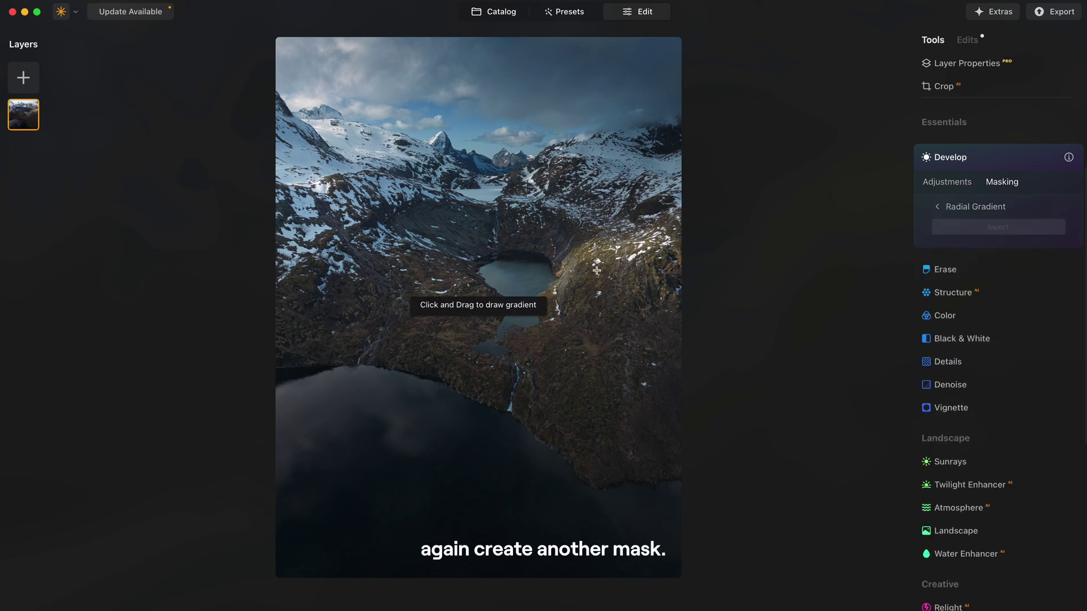
left_click_drag(597, 271, 679, 267)
left_click_drag(505, 266, 470, 266)
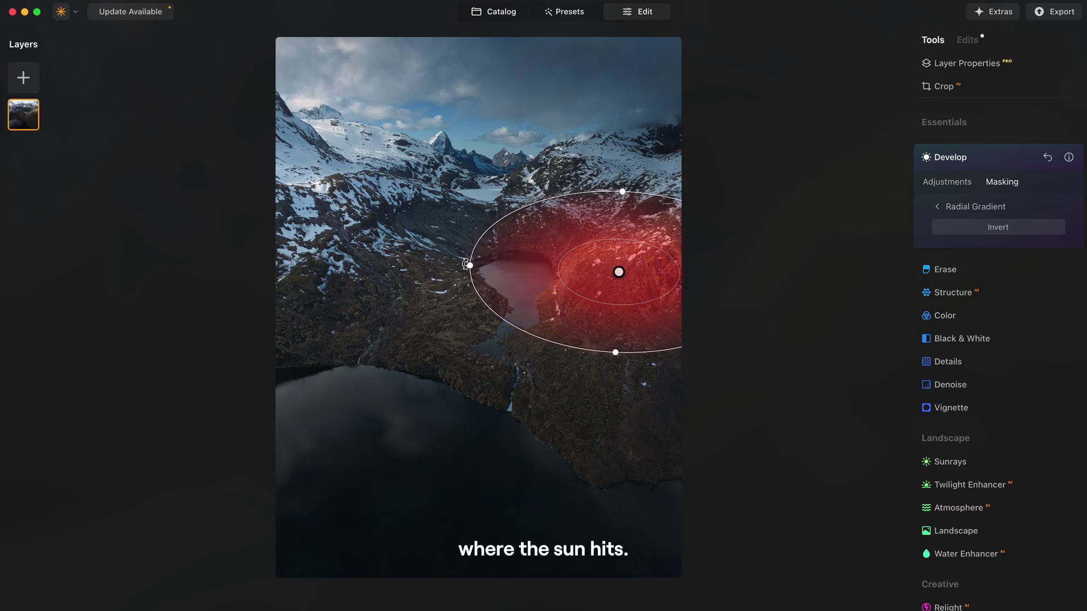
left_click(947, 181)
Step: Raise the masked exposure, set Smart Contrast to −10 and adjust Blacks & Whites
left_click_drag(998, 245, 1003, 246)
left_click_drag(998, 277, 992, 278)
left_click_drag(1003, 246, 1006, 247)
left_click(997, 372)
scroll(999, 340, "down", 1)
left_click_drag(1000, 368, 1002, 368)
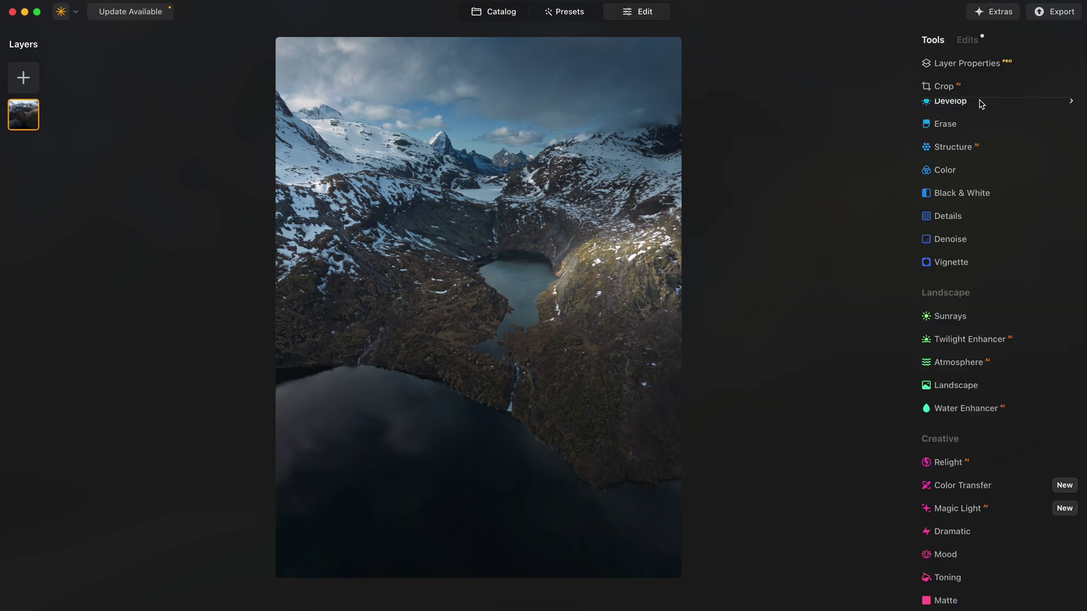
Step: Add a second Develop radial mask around the lake and slopes with Exposure 0.34
left_click(978, 109)
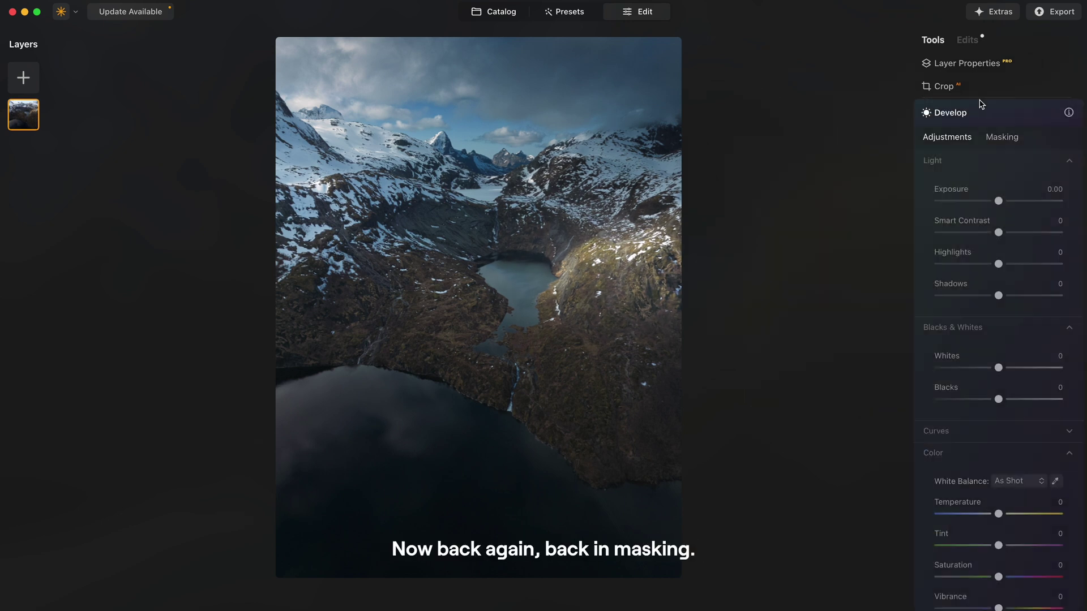
left_click(1001, 139)
left_click(977, 200)
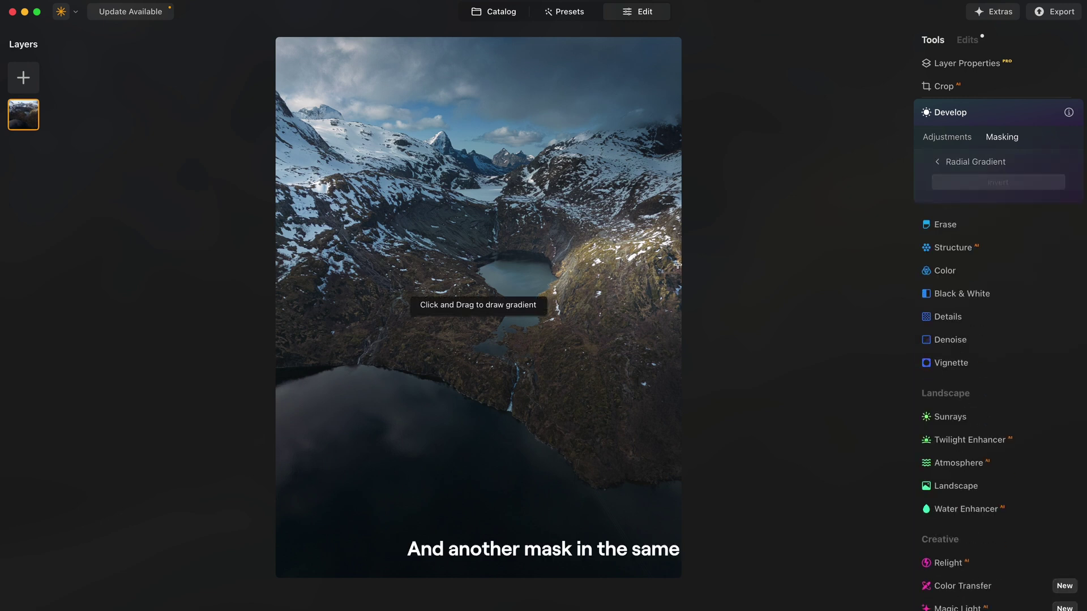
left_click_drag(640, 265, 636, 388)
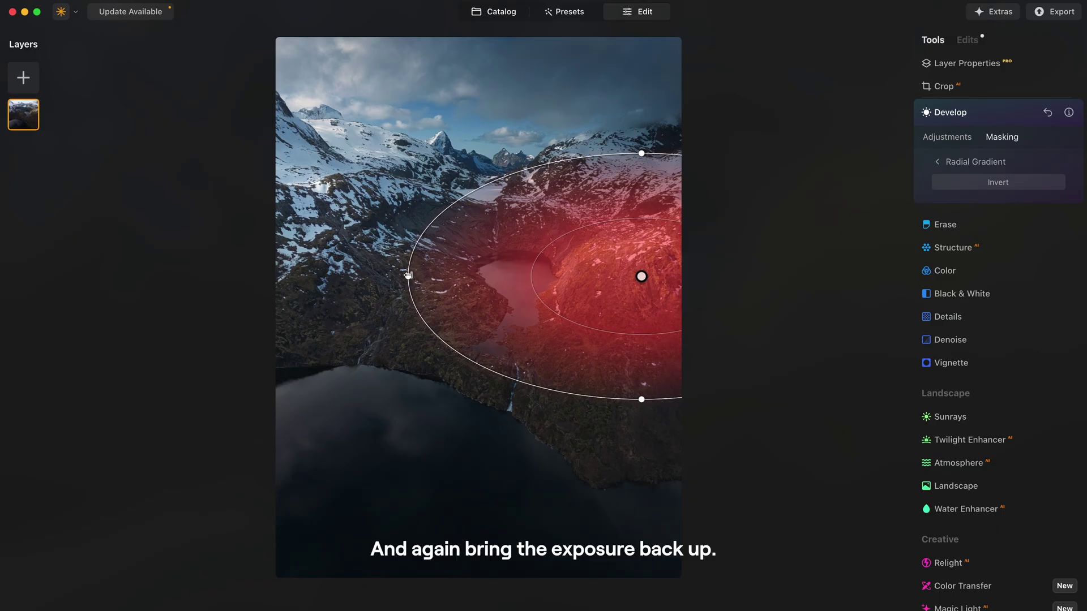
left_click(947, 137)
left_click_drag(999, 201, 1003, 201)
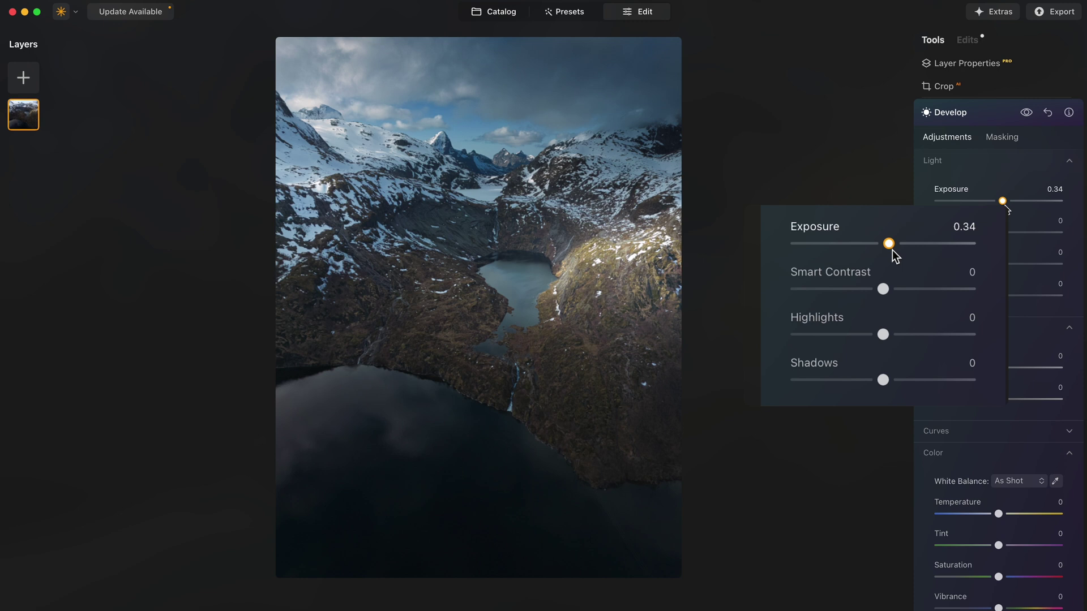
Step: Compare the photo with and without the Develop edits
left_click(1027, 112)
left_click(967, 120)
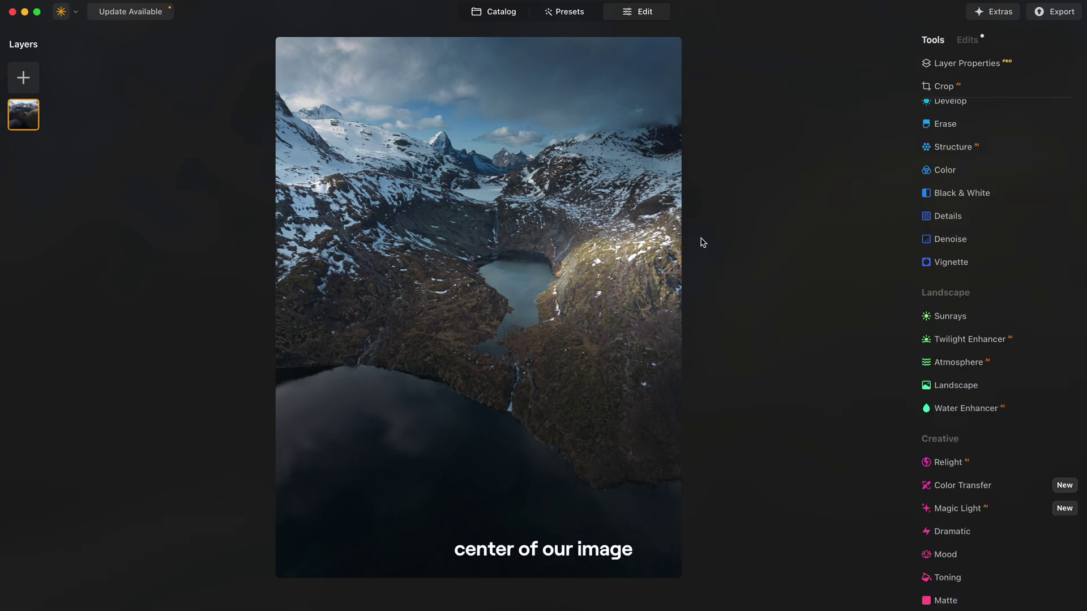
left_click(950, 103)
left_click(1027, 113)
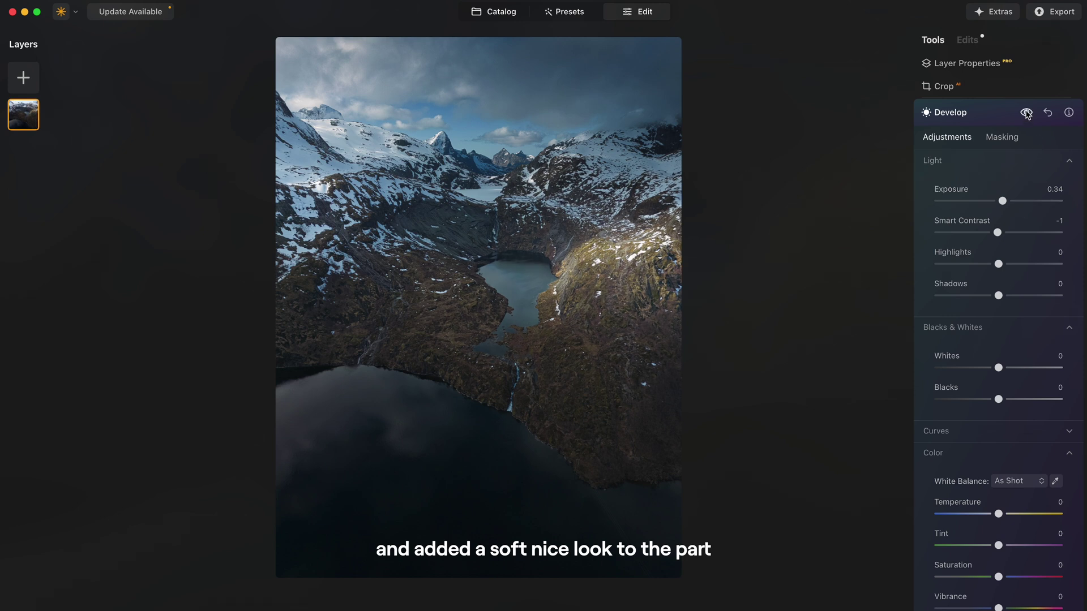
left_click(967, 120)
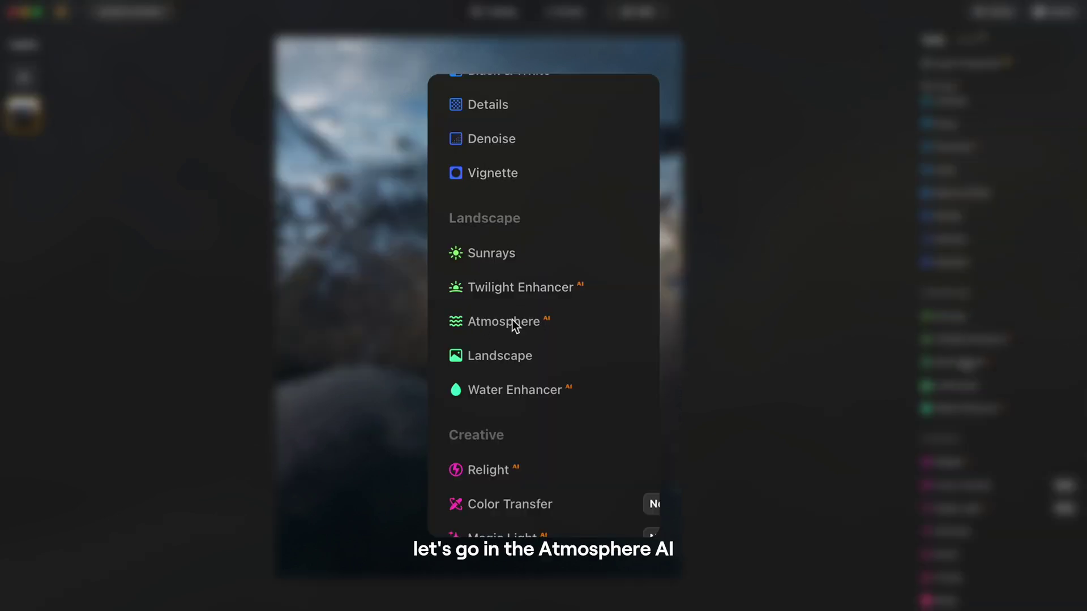
Step: Apply Atmosphere in Fog mode through a radial mask over the valley, Amount 15, Depth 5
left_click(950, 363)
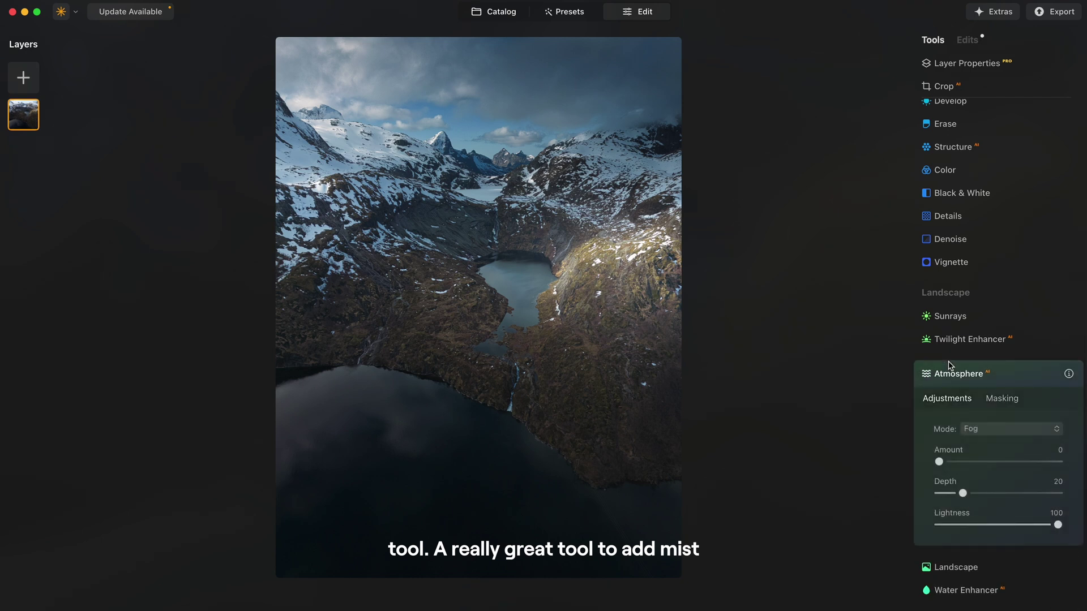
left_click(983, 333)
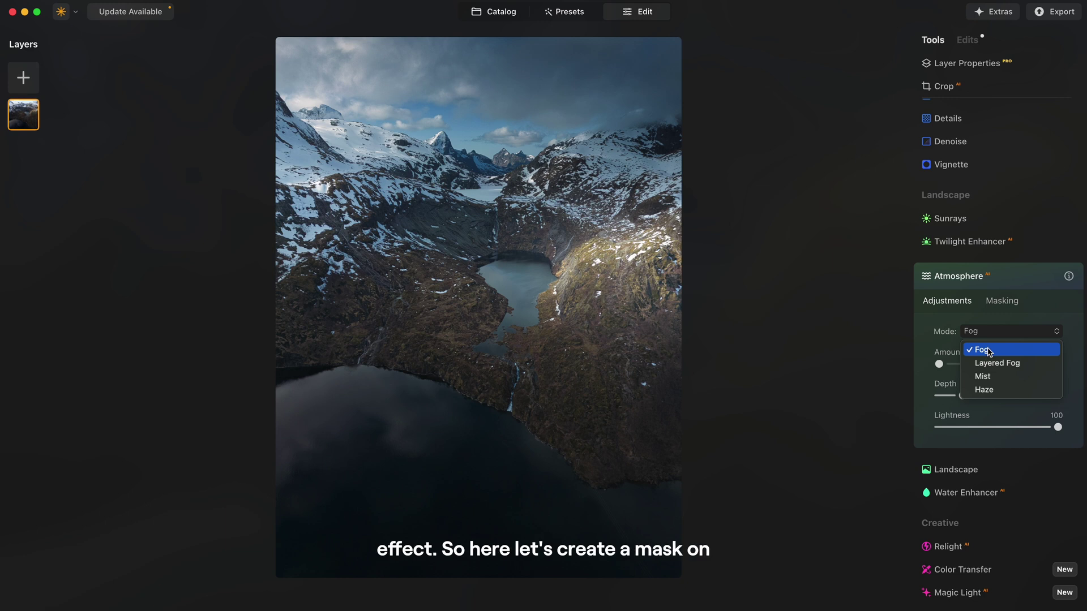
left_click(989, 352)
left_click(1002, 300)
left_click(957, 366)
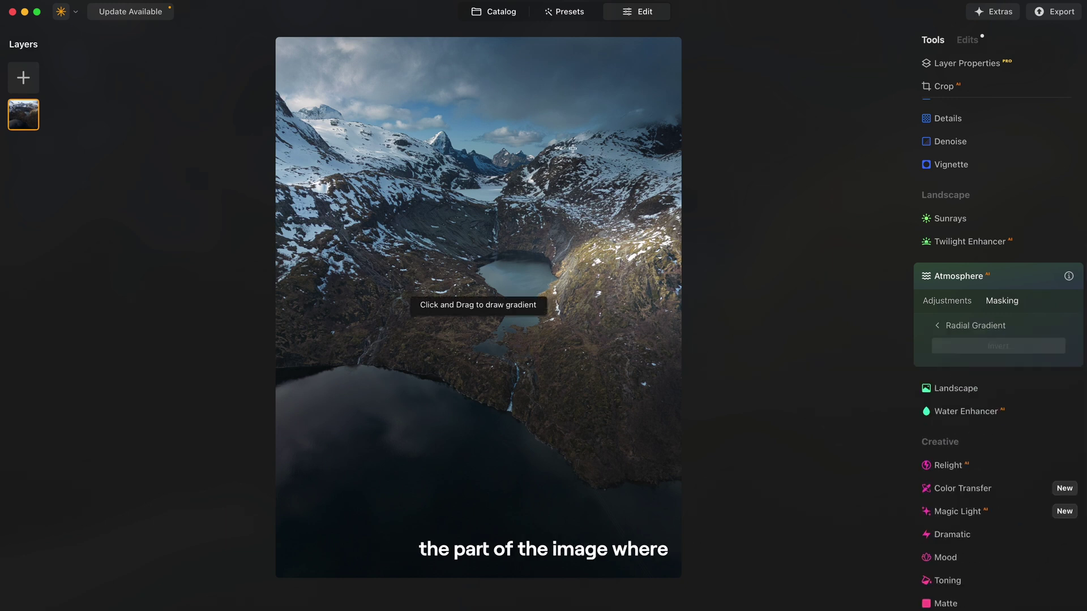
left_click_drag(641, 259, 793, 397)
left_click(948, 301)
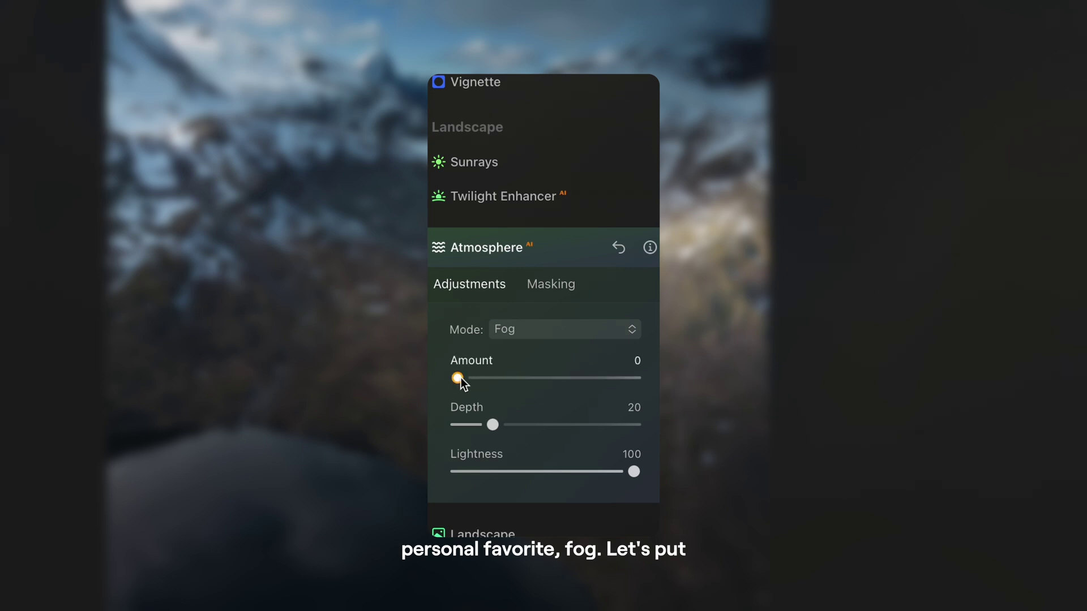
left_click_drag(459, 378, 488, 378)
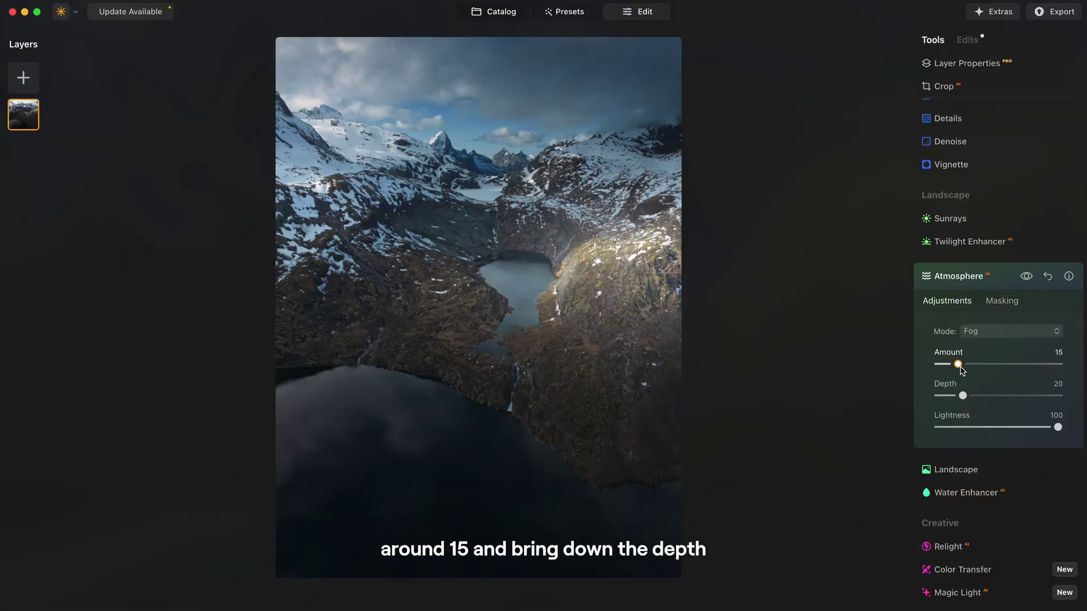
left_click_drag(963, 396, 946, 396)
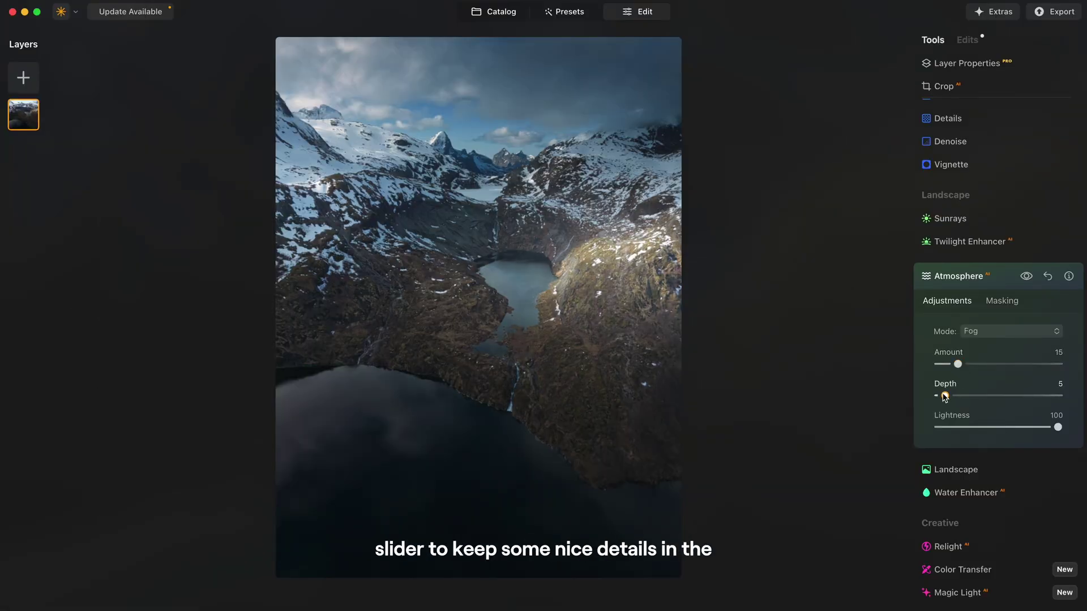
Step: Add a centre radial-masked Color Harmony with Brilliance 13, Warmth −5, Color Contrast Amount 9, Hue 222
left_click(955, 277)
scroll(955, 279, "down", 5)
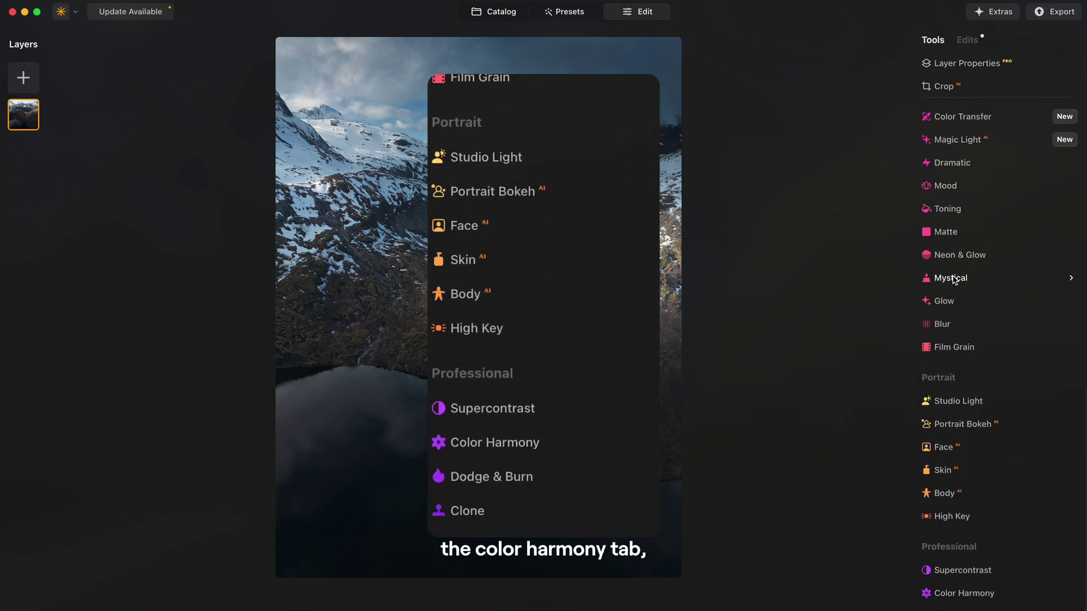
scroll(954, 279, "up", 1)
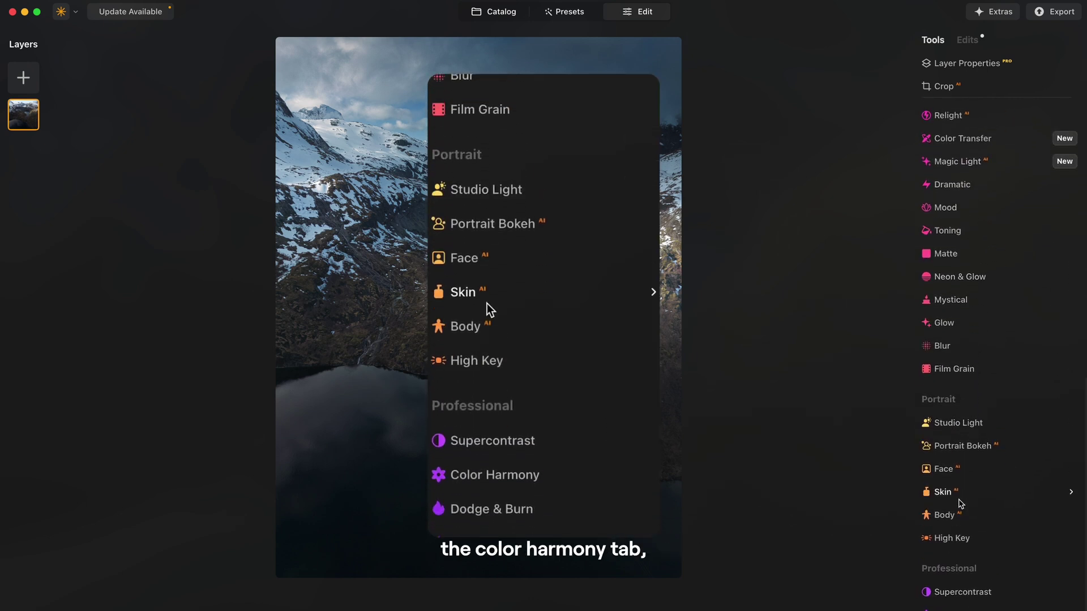
left_click(495, 486)
left_click(1003, 550)
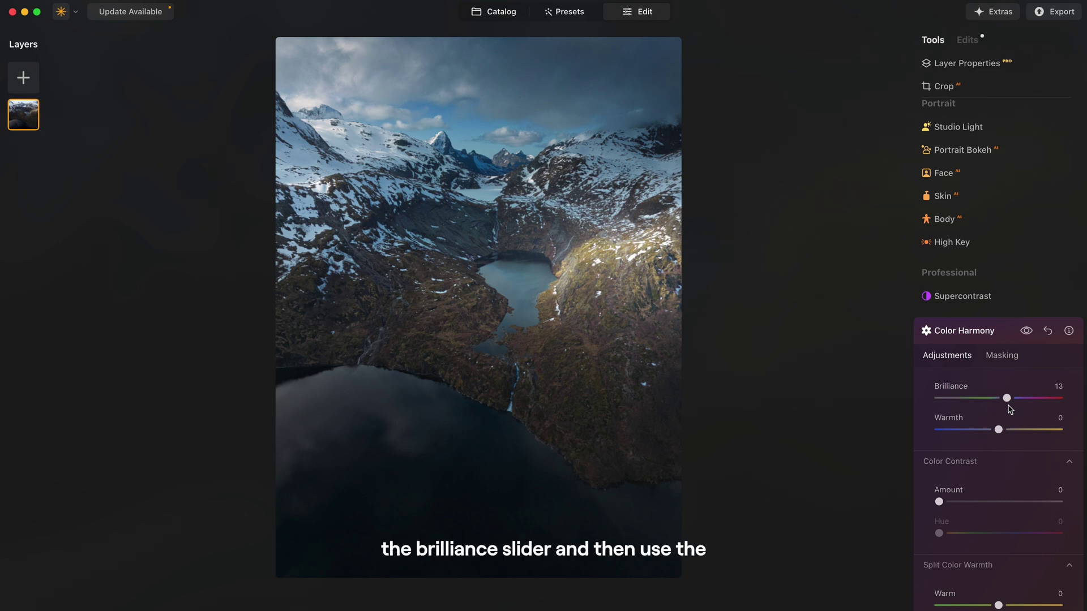
scroll(944, 443, "down", 3)
left_click_drag(942, 438, 1019, 485)
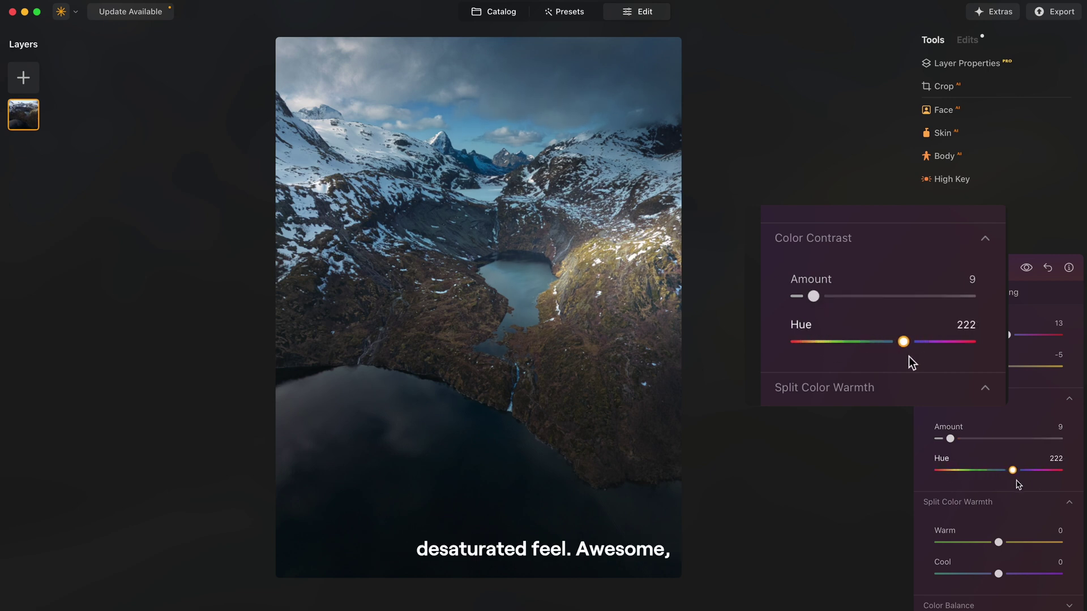
scroll(997, 453, "up", 3)
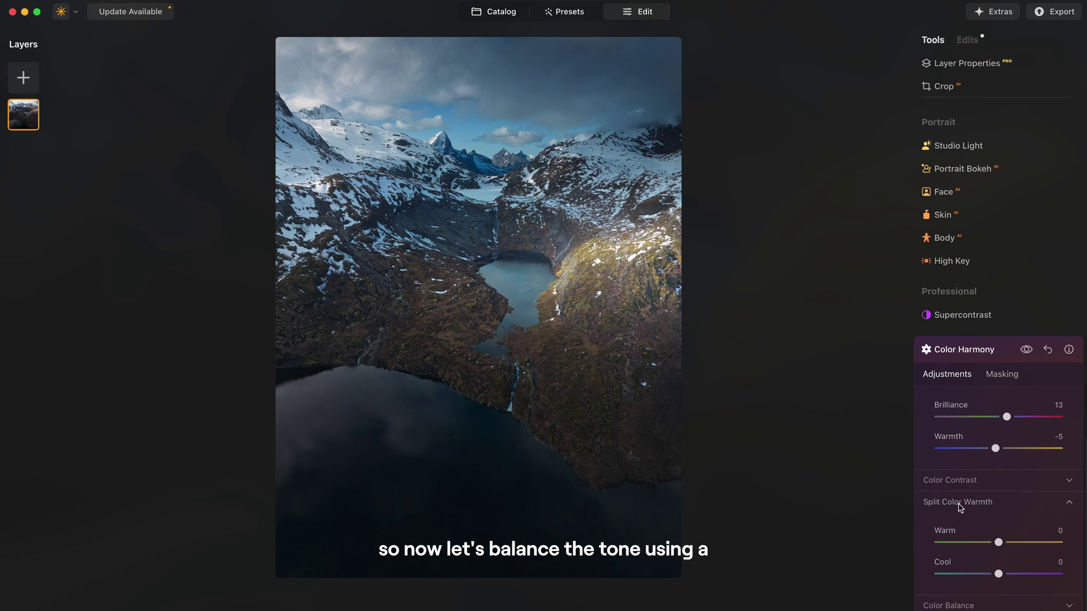
Step: Set Split Color Warmth Warm −3, Cool −4, and Color Balance Shadows −2, Highlights −6 toward cyan
scroll(949, 480, "down", 8)
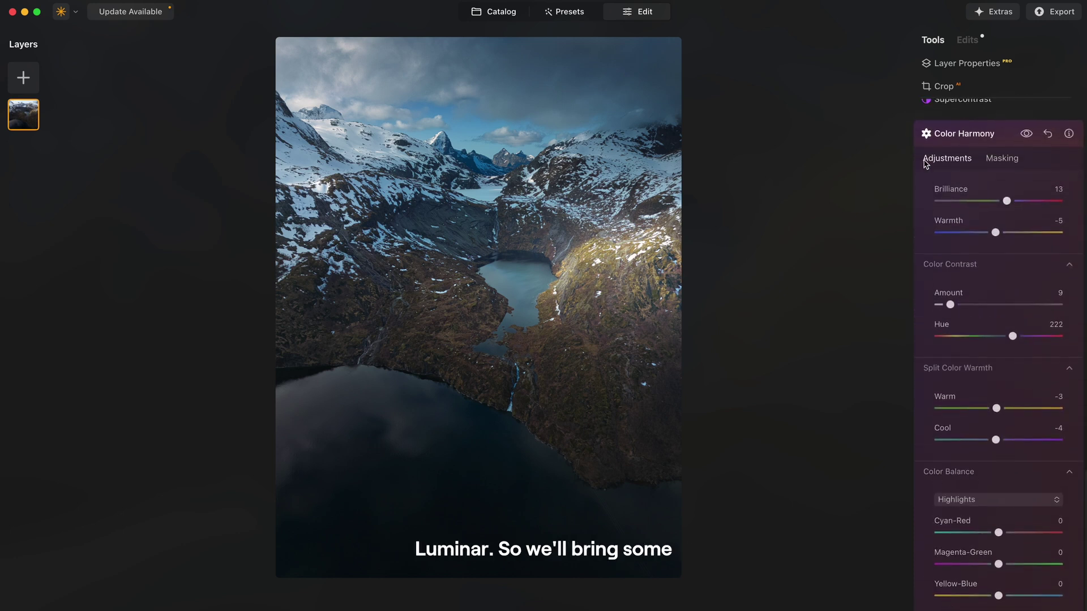
left_click(961, 501)
left_click_drag(999, 533, 997, 533)
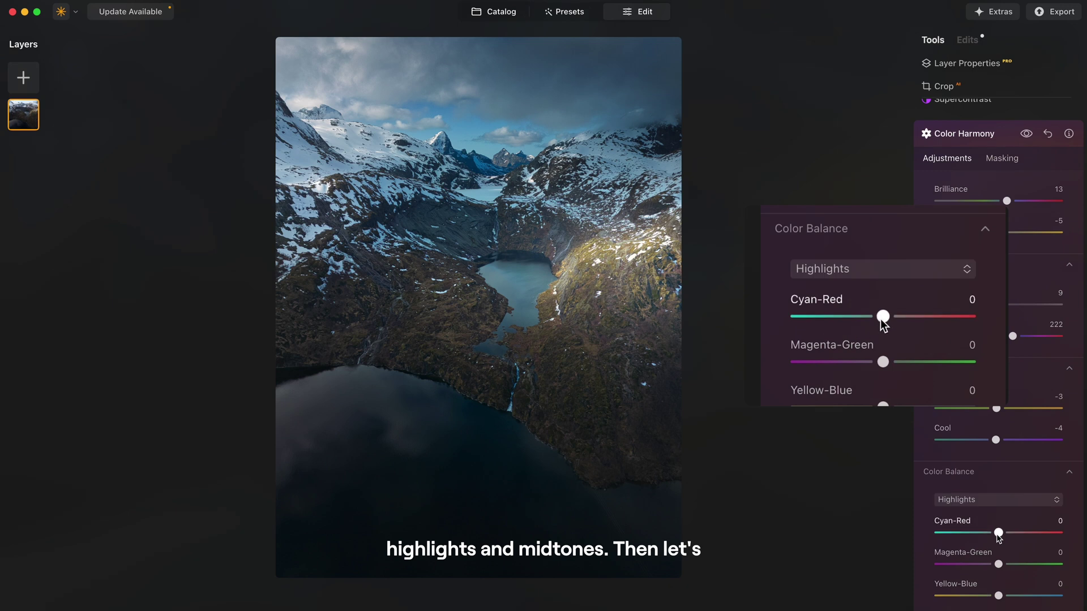
left_click_drag(998, 534, 994, 534)
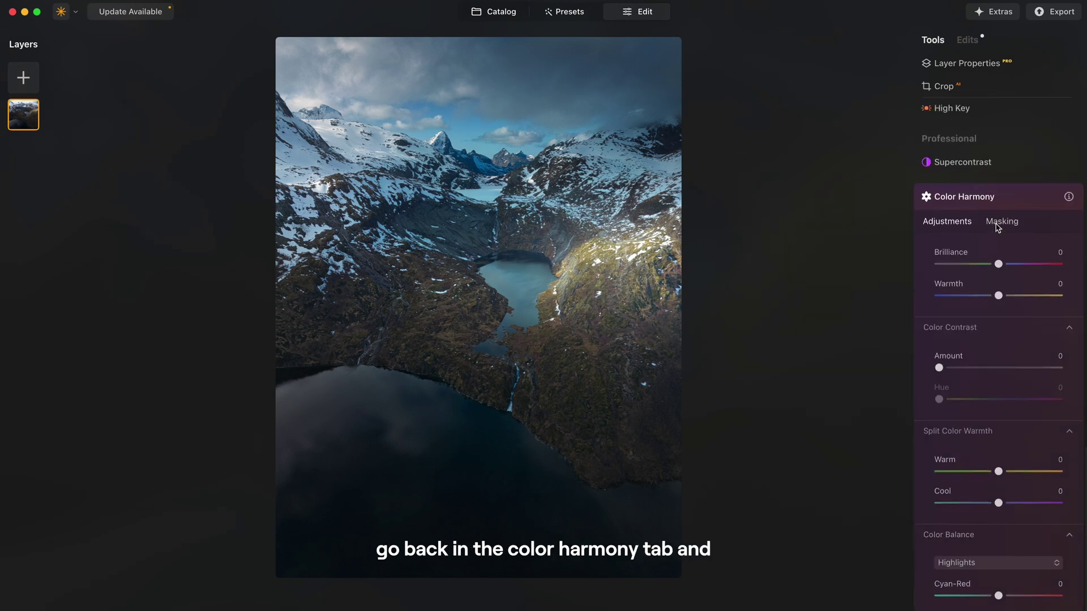
Step: Apply Color Harmony Brilliance −15 to the sky through its gradient mask
left_click(998, 224)
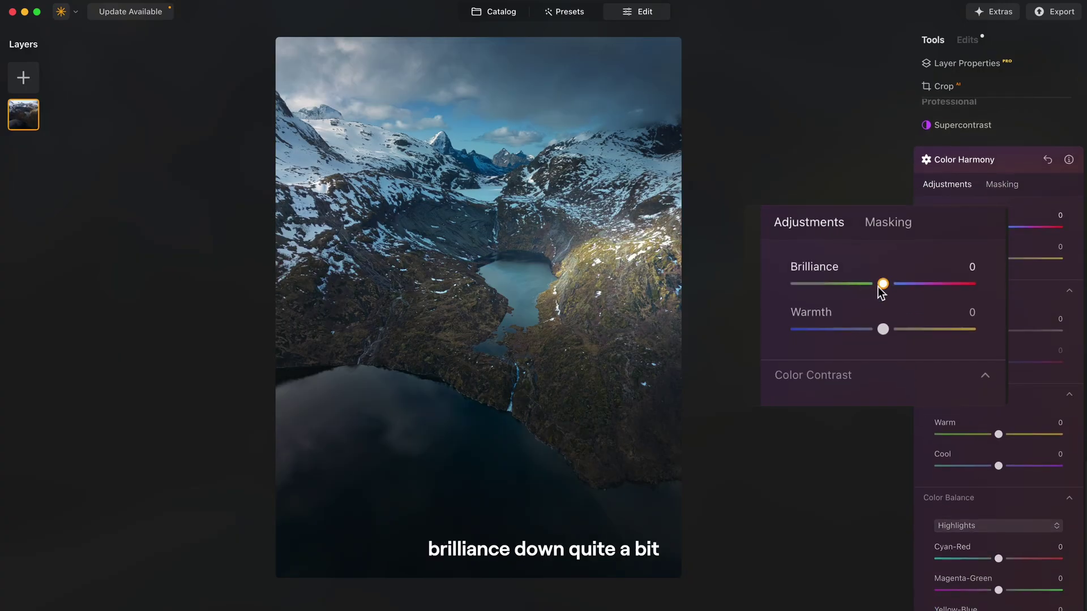
left_click_drag(878, 285, 831, 291)
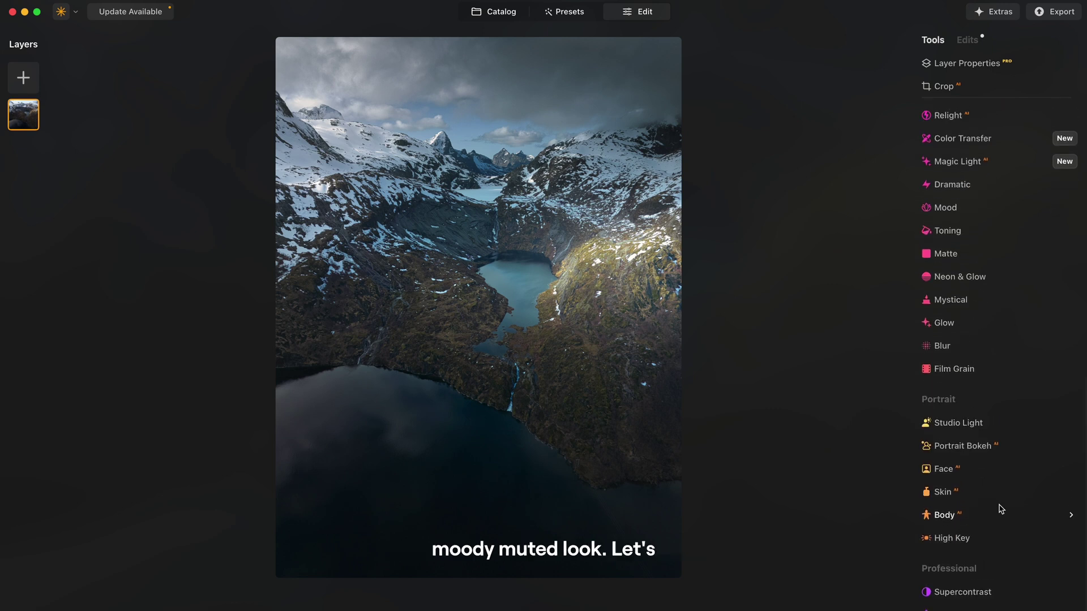
Step: In Color HSL Hue, shift Orange to −22 and Yellow to −33
scroll(1001, 510, "up", 5)
left_click(943, 176)
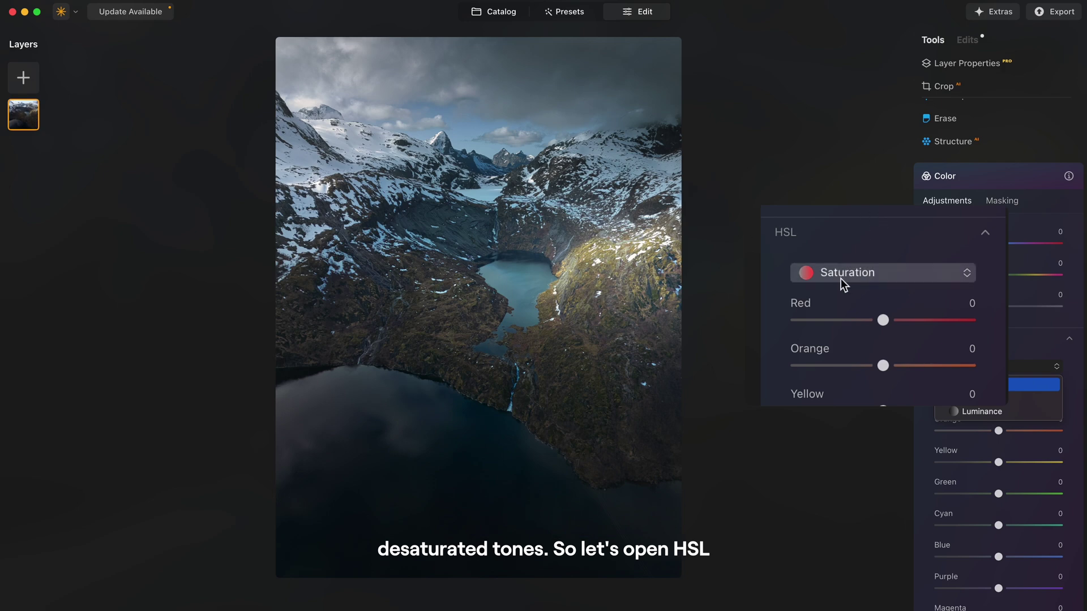
left_click(841, 279)
left_click(841, 300)
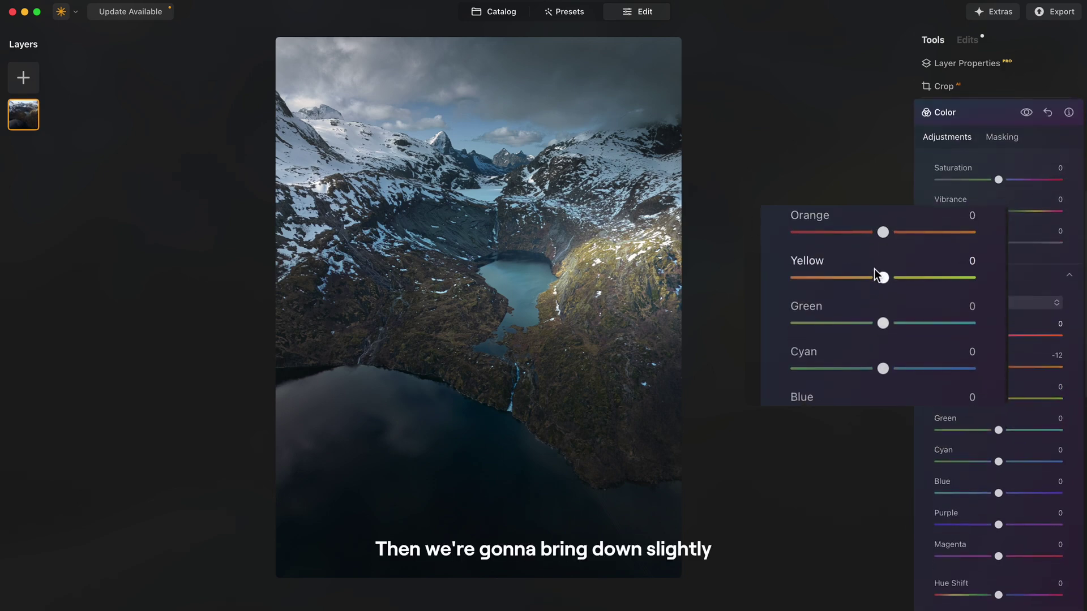
left_click_drag(998, 367, 985, 368)
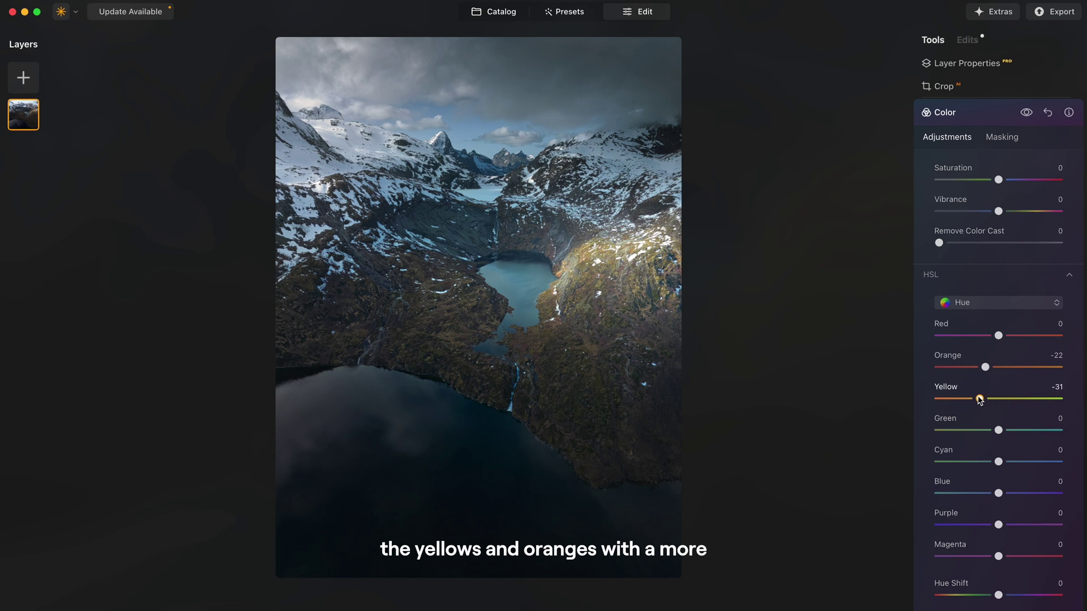
left_click_drag(981, 400, 992, 377)
Step: In HSL Saturation, set Orange and Yellow to −40, Blue −30, and Cyan 14
scroll(995, 405, "down", 3)
left_click(979, 218)
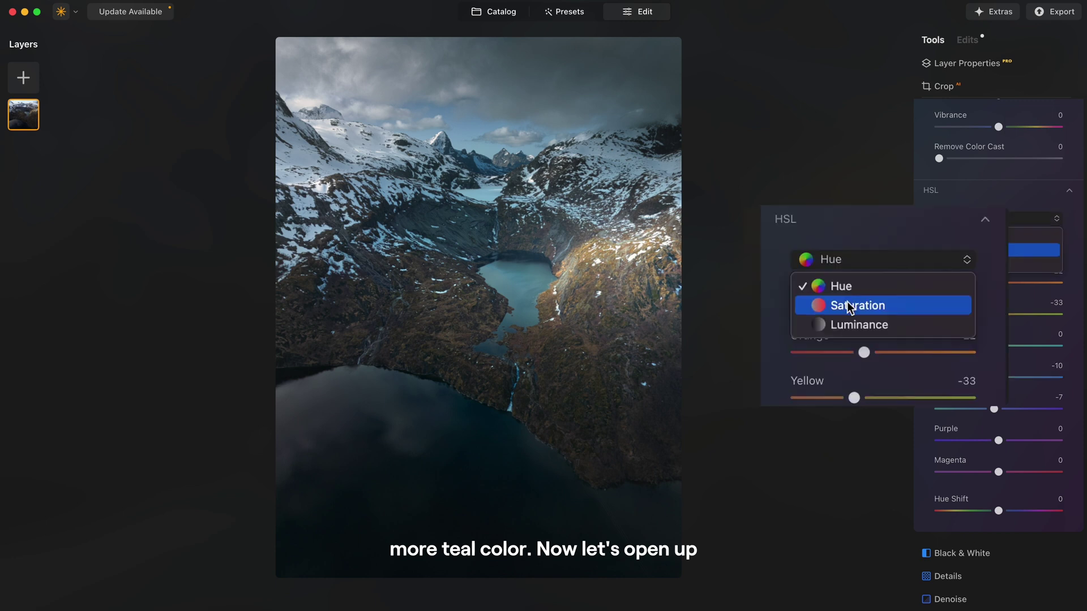
left_click(983, 252)
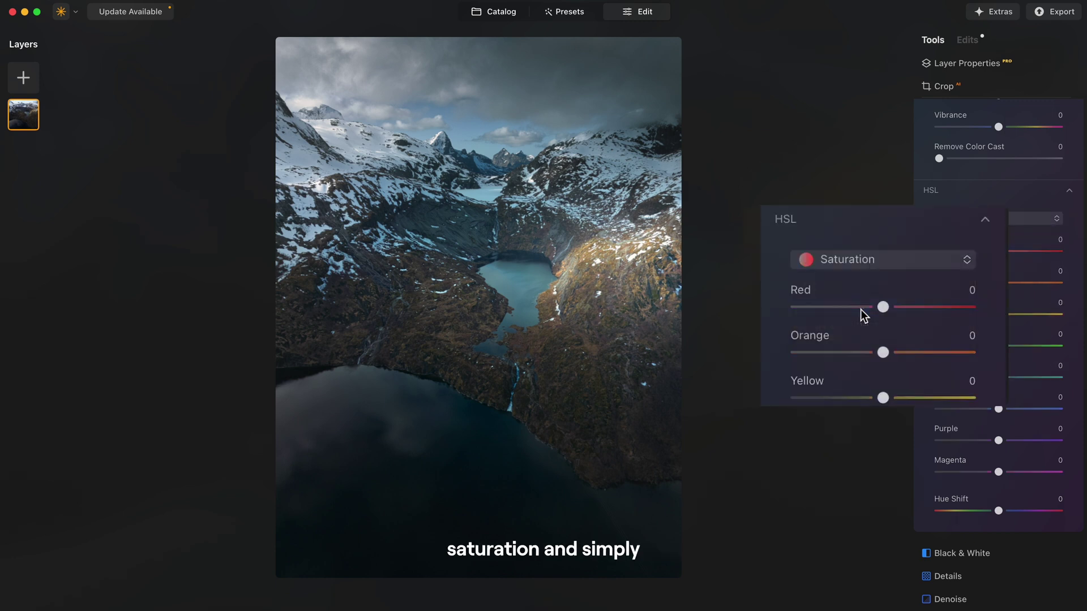
left_click_drag(999, 282, 974, 282)
left_click_drag(998, 314, 974, 314)
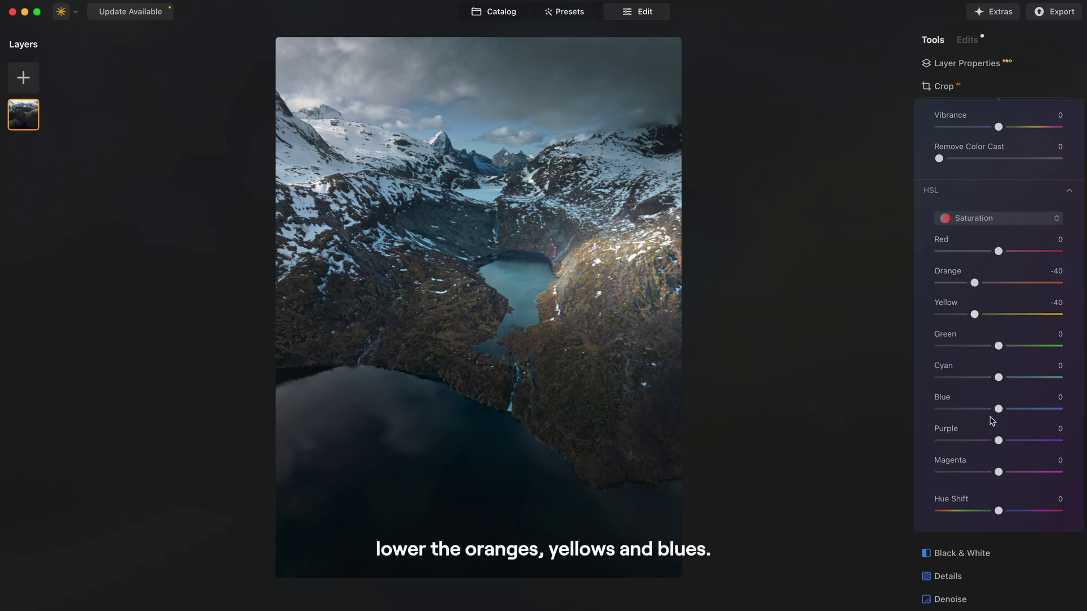
left_click_drag(998, 409, 1005, 378)
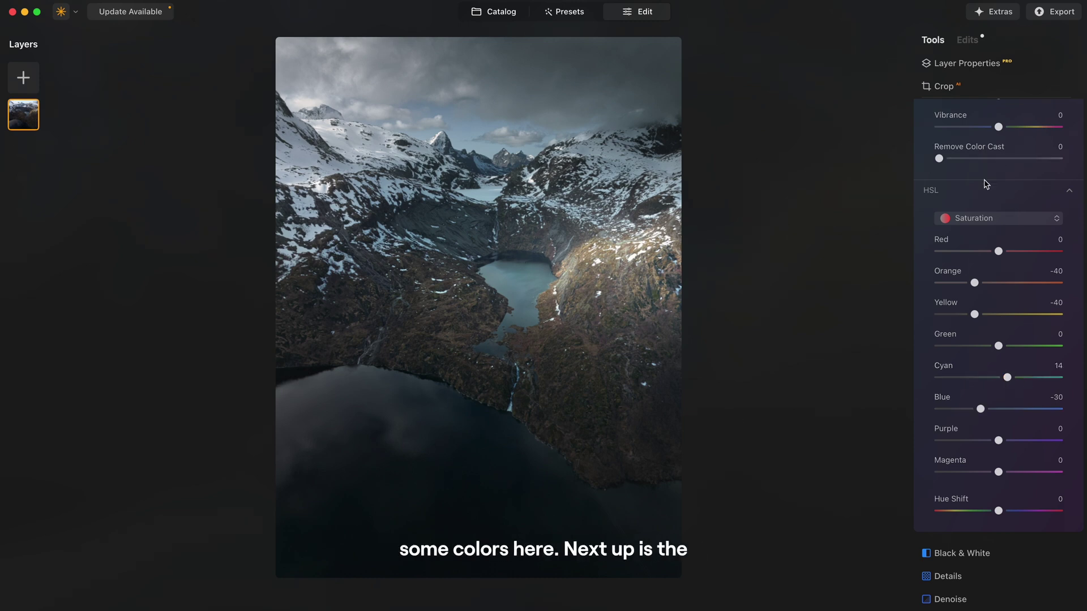
Step: Restrict the Mystical effect with a Radial Gradient mask centred on the lake
scroll(983, 182, "up", 5)
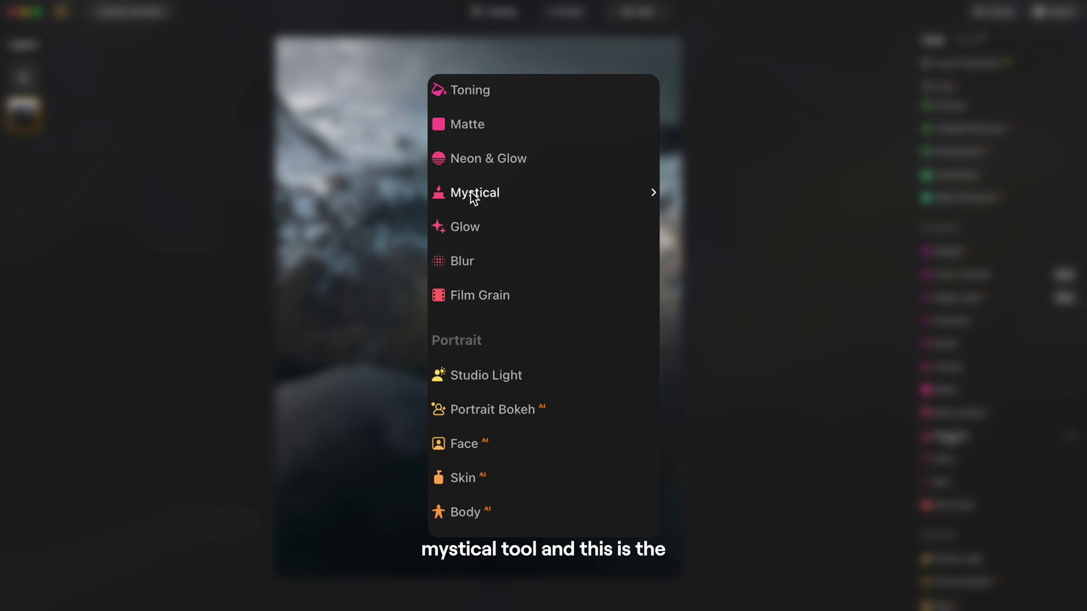
left_click(492, 195)
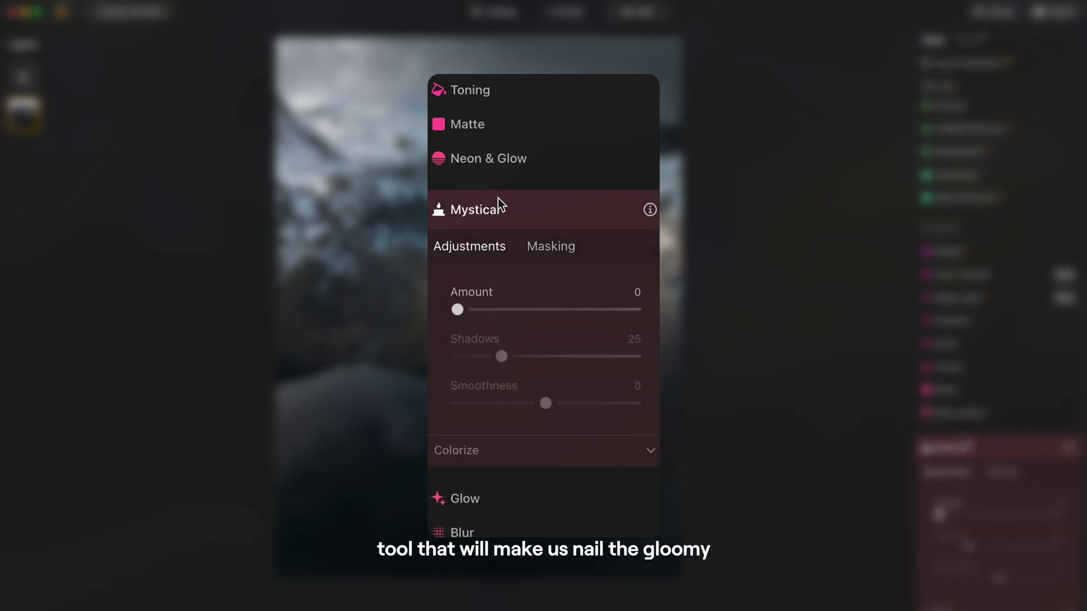
left_click(542, 249)
left_click(487, 341)
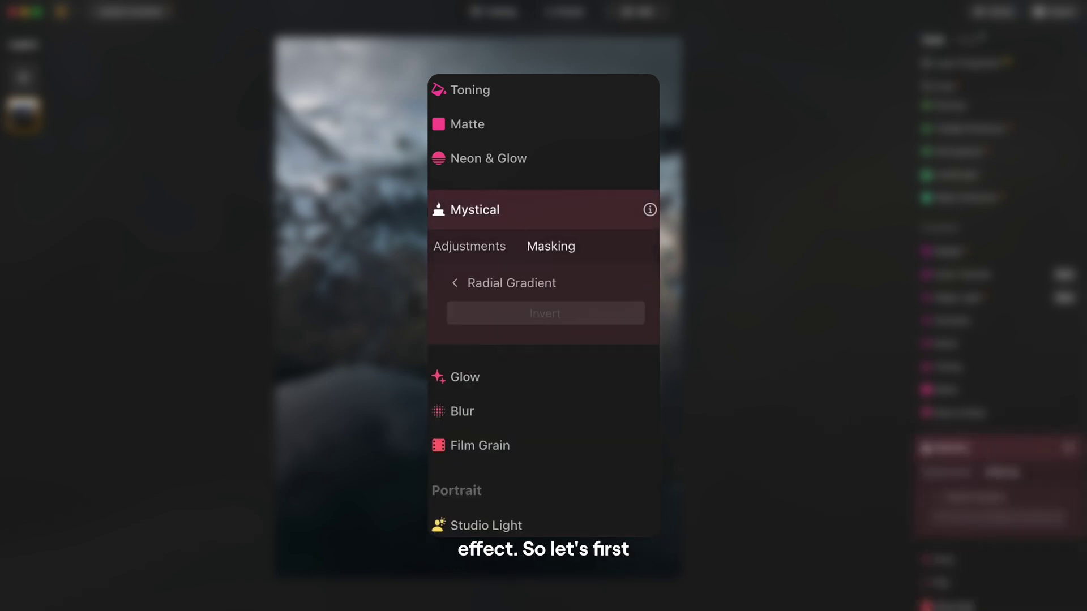
left_click_drag(532, 292, 625, 364)
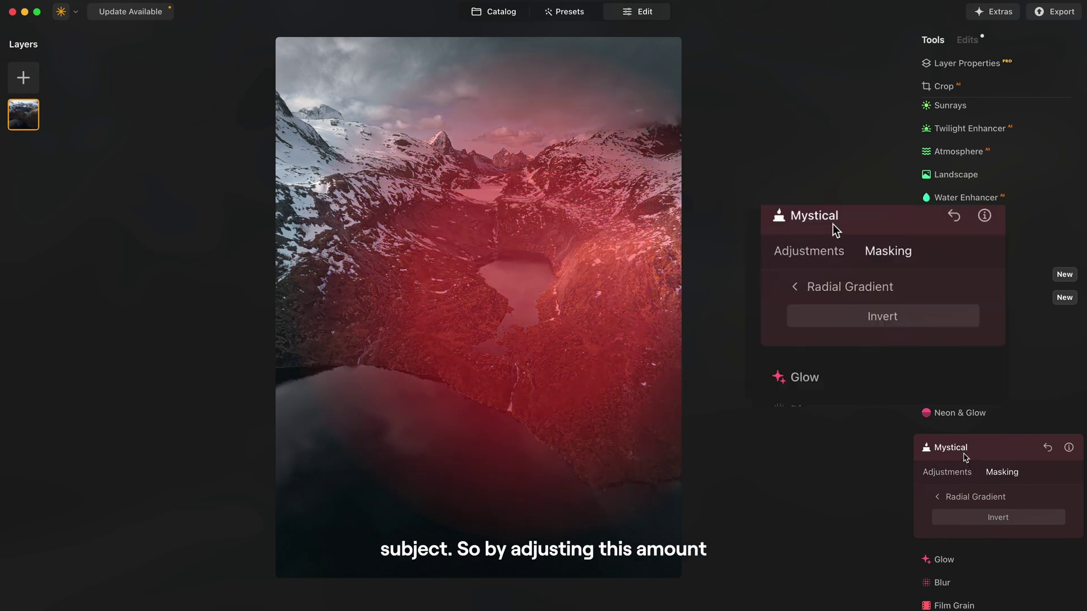
Step: Raise the Mystical Amount to 45, then start a second subtle Mystical glow at 8
left_click(949, 474)
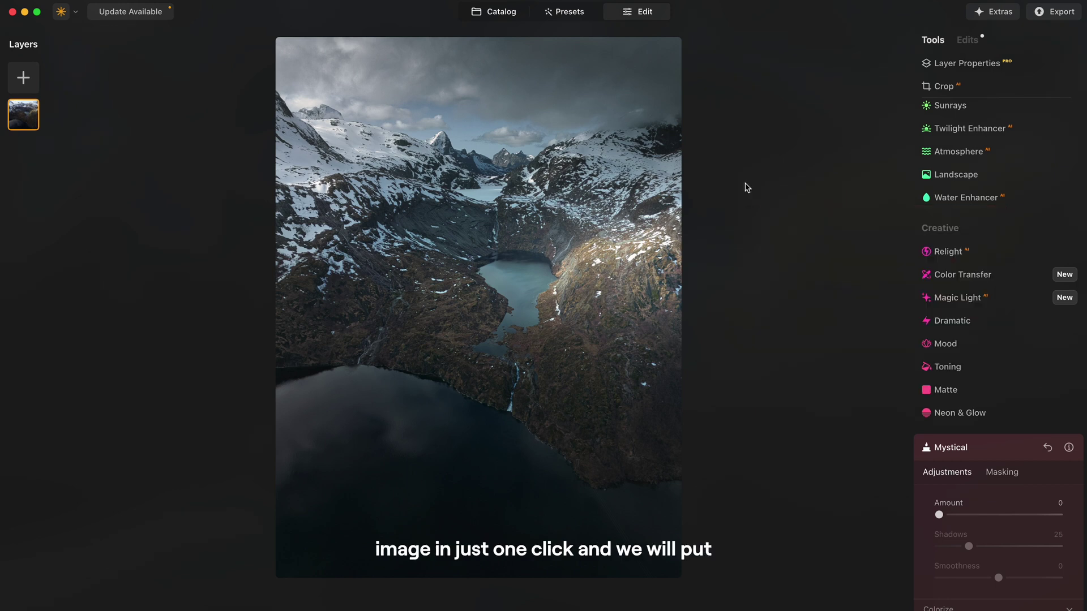
left_click_drag(939, 516, 961, 548)
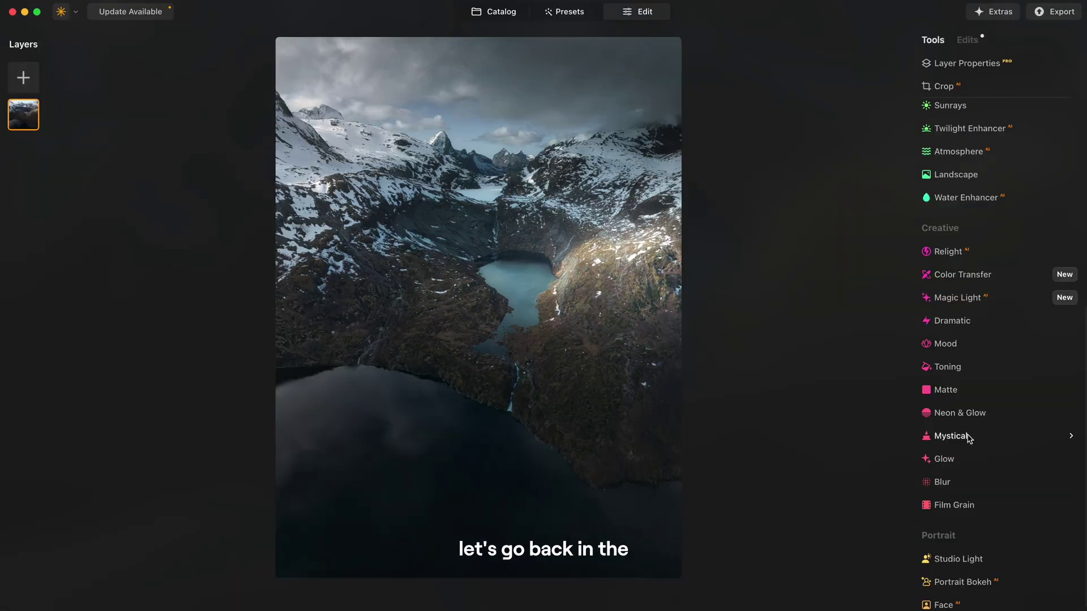
left_click(969, 437)
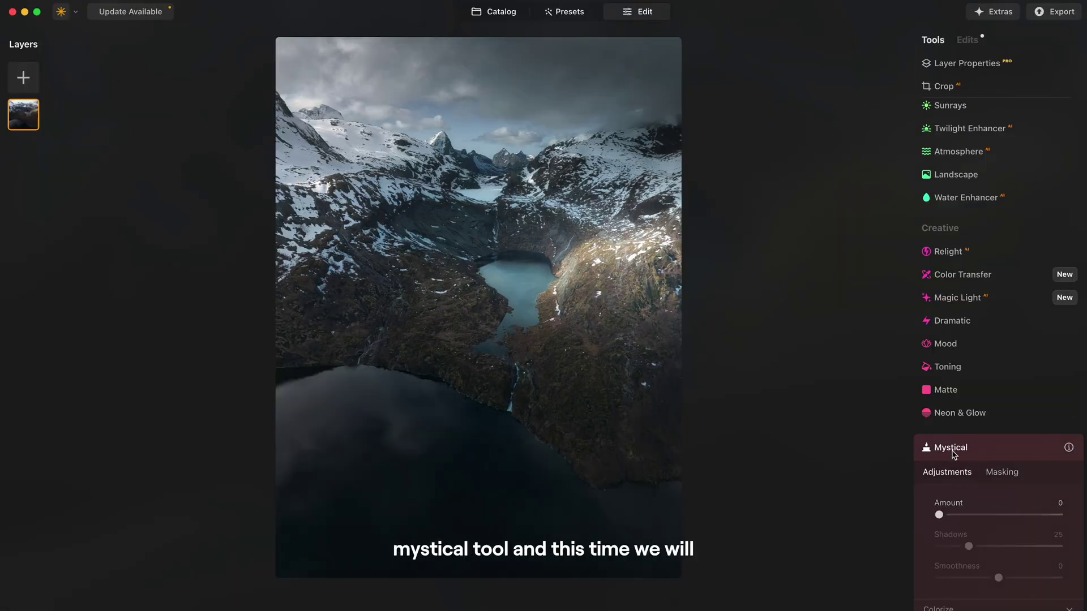
mouse_move(939, 514)
left_mouse_down()
mouse_move(965, 517)
mouse_move(952, 520)
left_mouse_up()
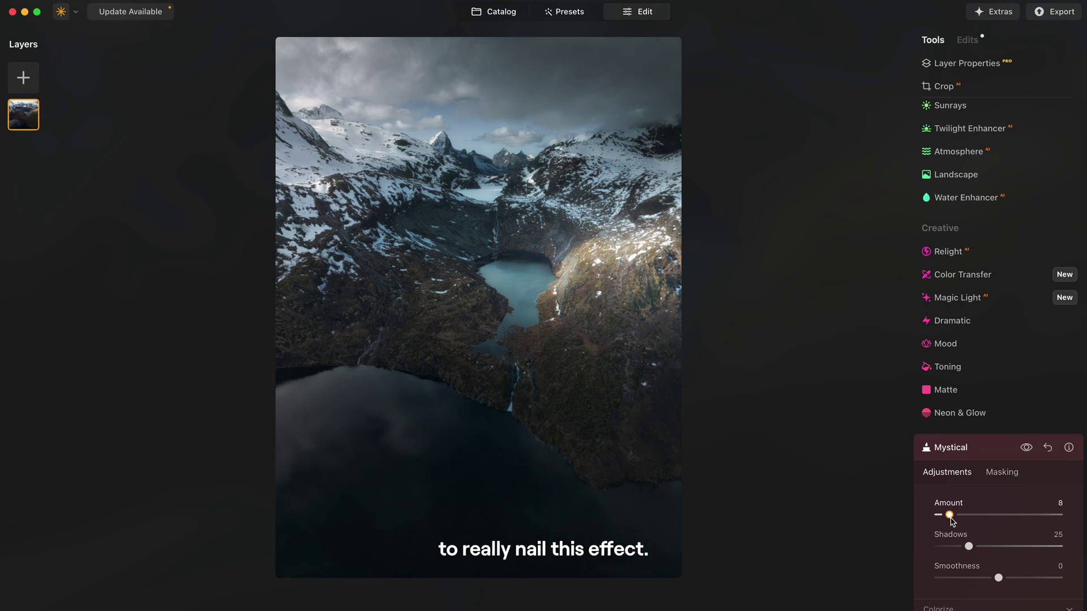
Step: Darken the edges with a -41 Vignette, check it on and off, then set Structure to -15
scroll(949, 299, "up", 5)
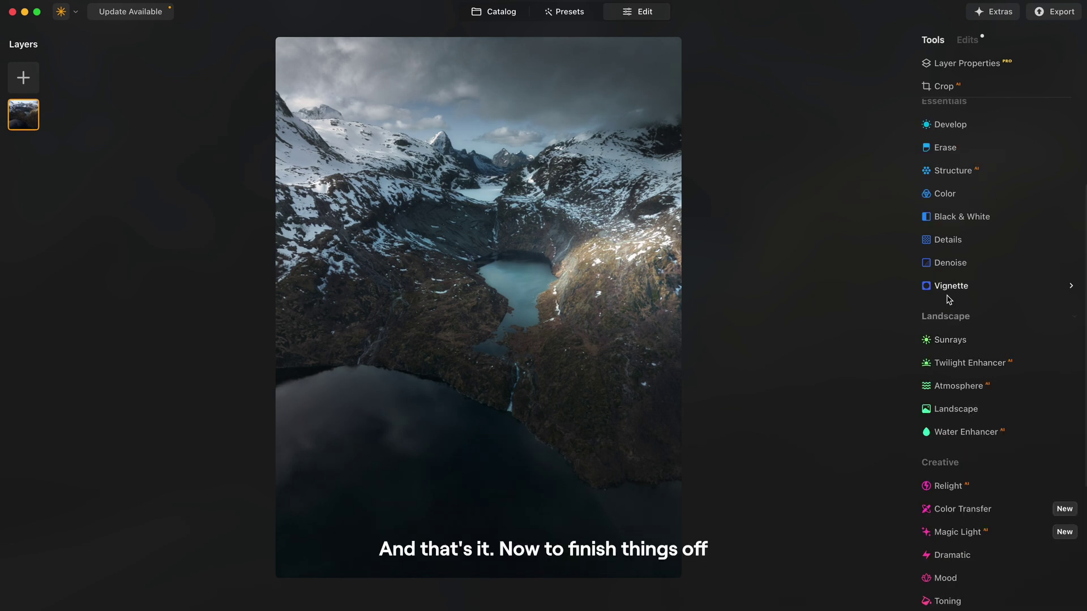
left_click(947, 288)
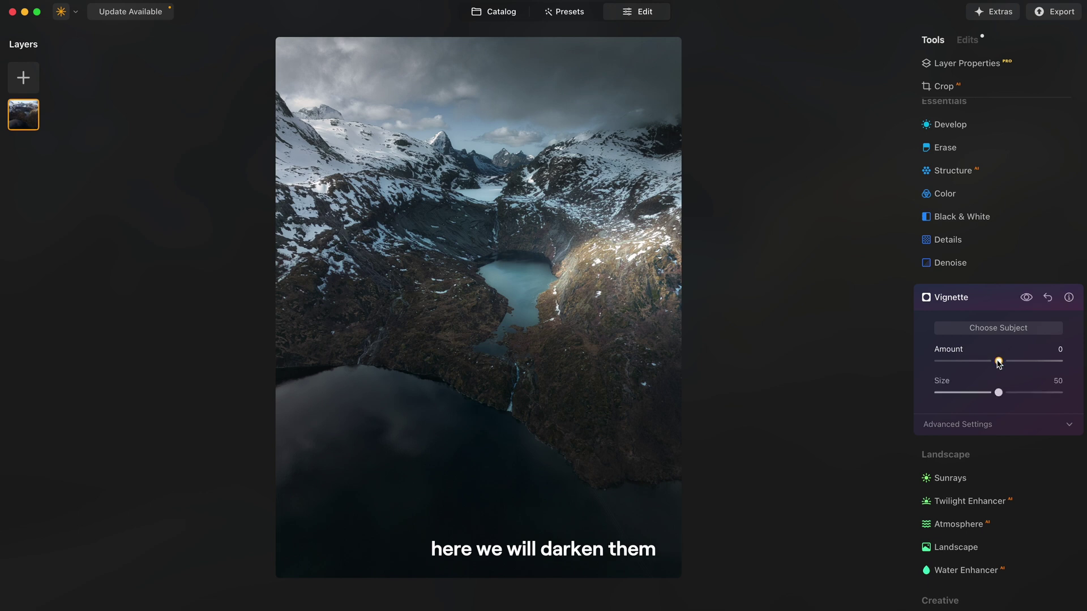
left_click_drag(999, 361, 973, 360)
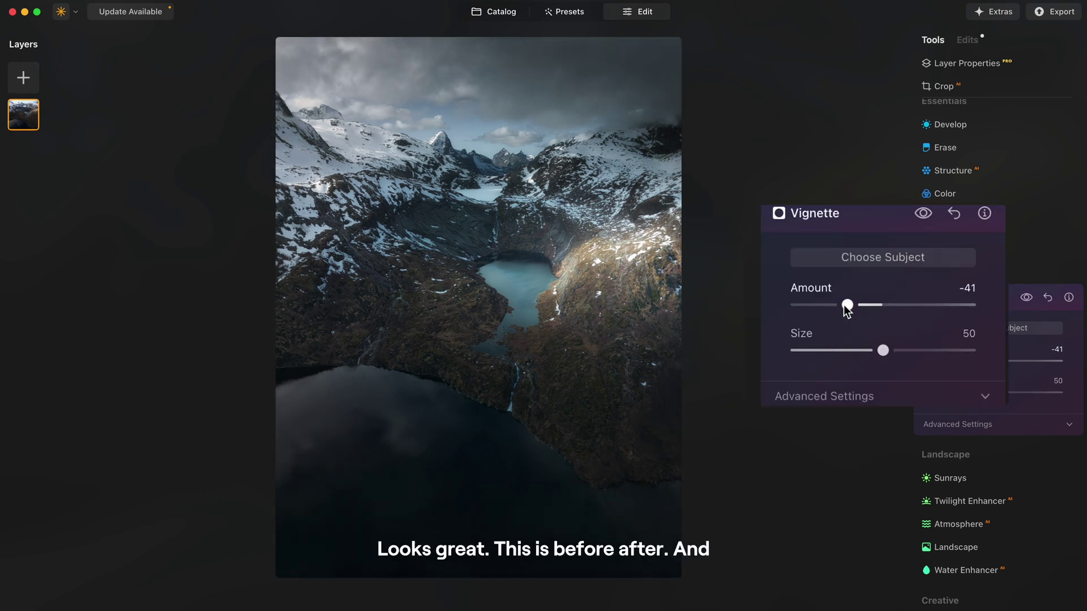
left_click(1027, 298)
left_click(1028, 298)
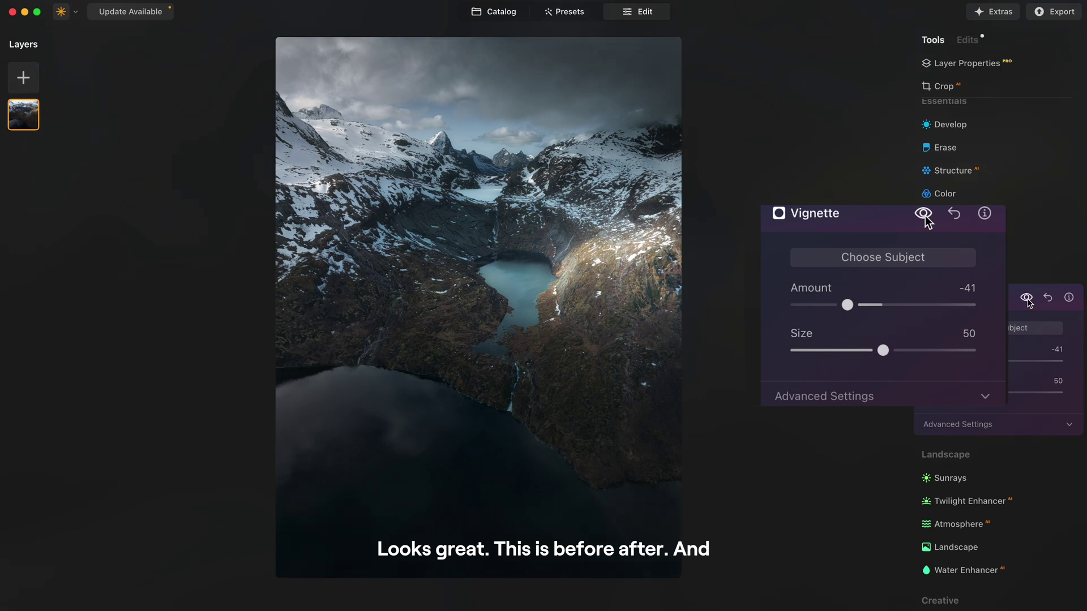
left_click(967, 251)
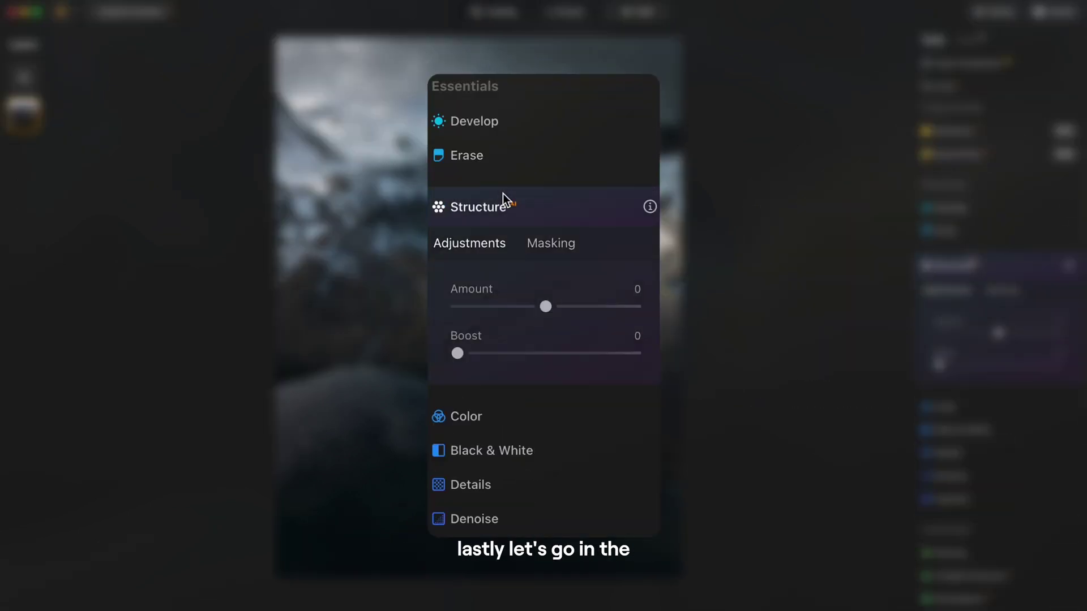
left_click_drag(999, 333, 989, 334)
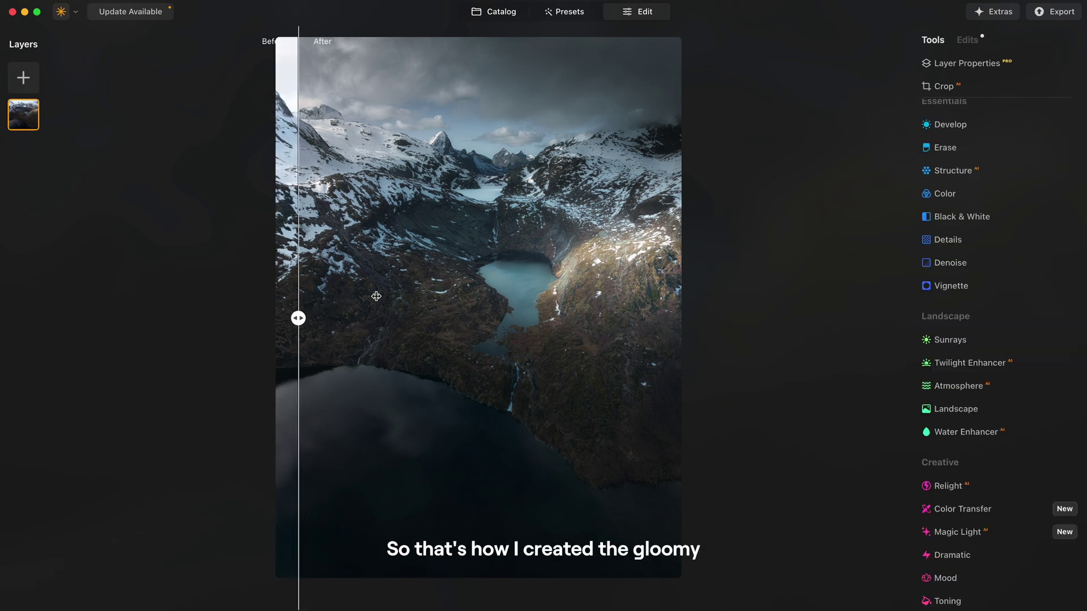
Step: Sweep the before/after divider across the valley, fjord and beach photos to compare with the originals
left_click_drag(298, 294, 222, 279)
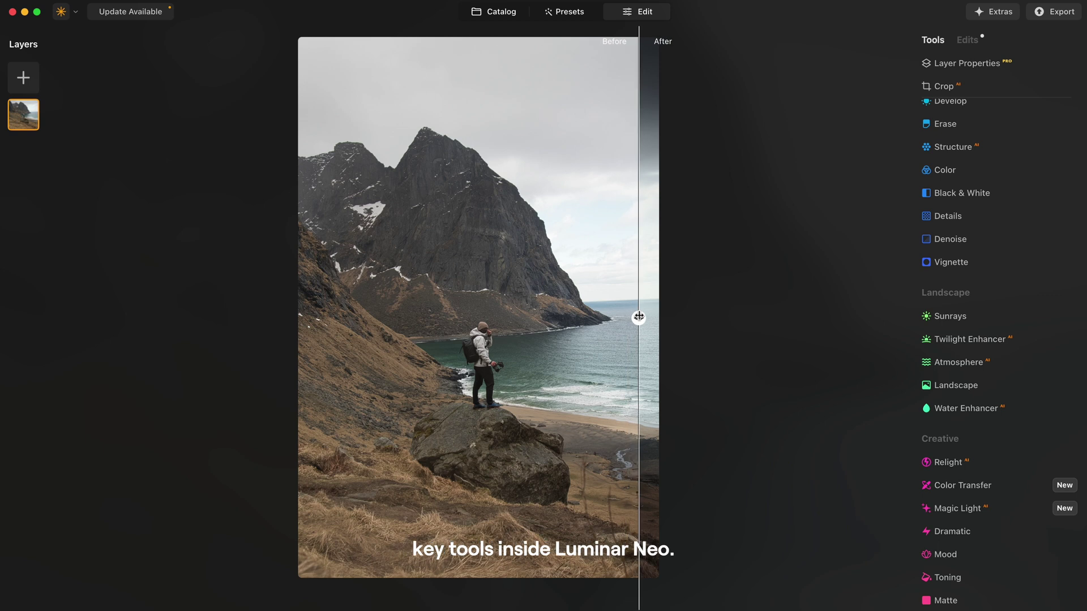
left_click_drag(640, 317, 328, 317)
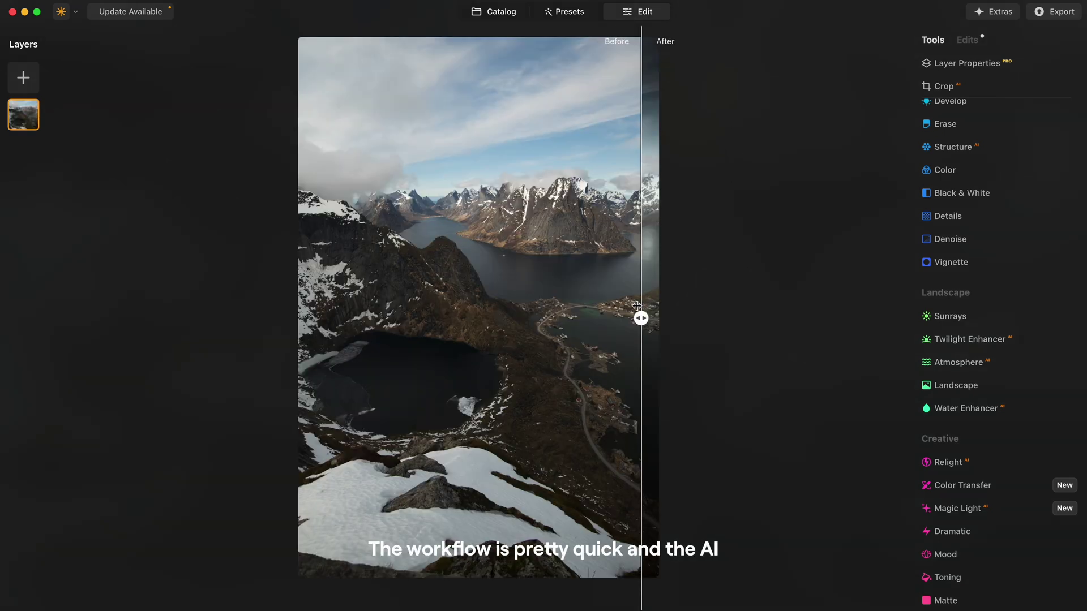
left_click_drag(640, 316, 315, 318)
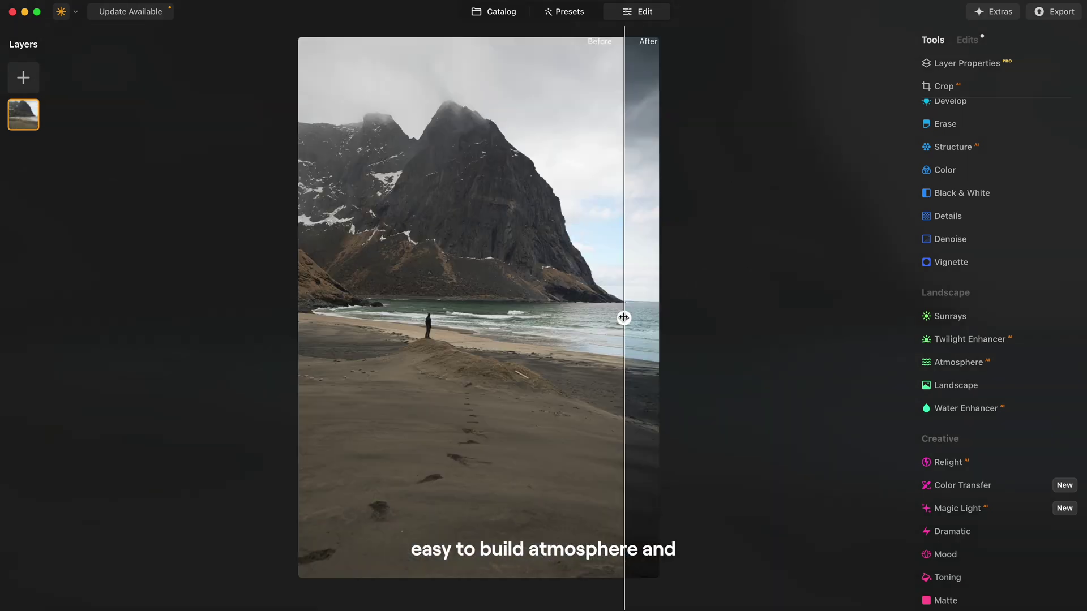